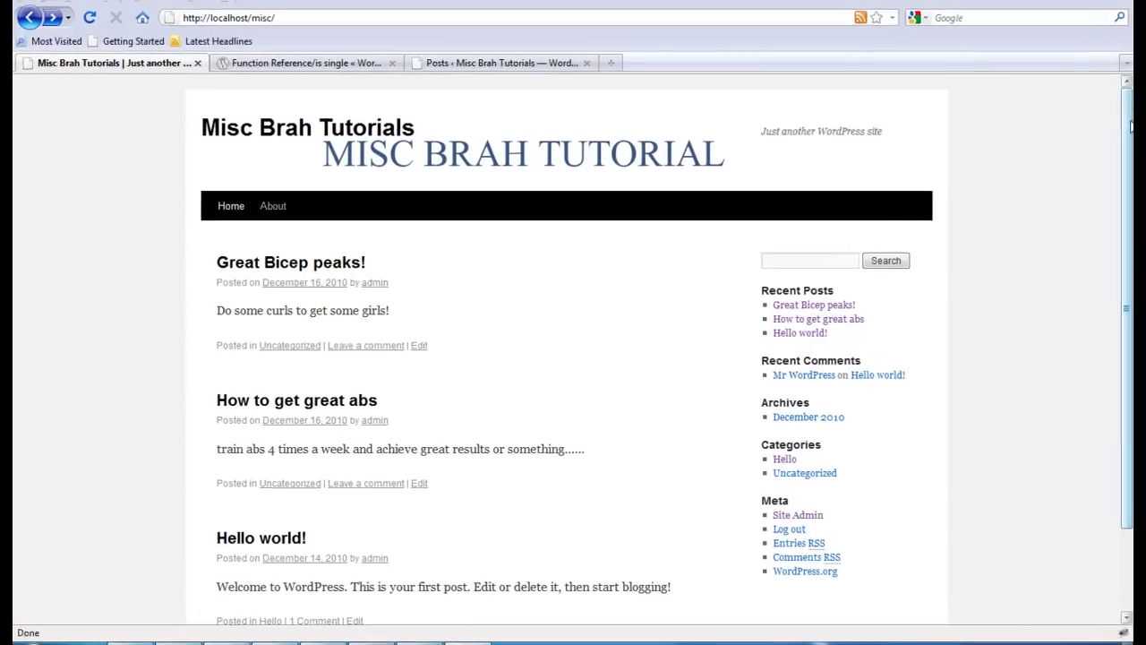
Scroll through and review the blog home page in Firefox.
{"action": "left_click", "coordinate": [311, 266]}
{"action": "scroll", "coordinate": [311, 266], "scroll_direction": "down", "scroll_amount": 2}
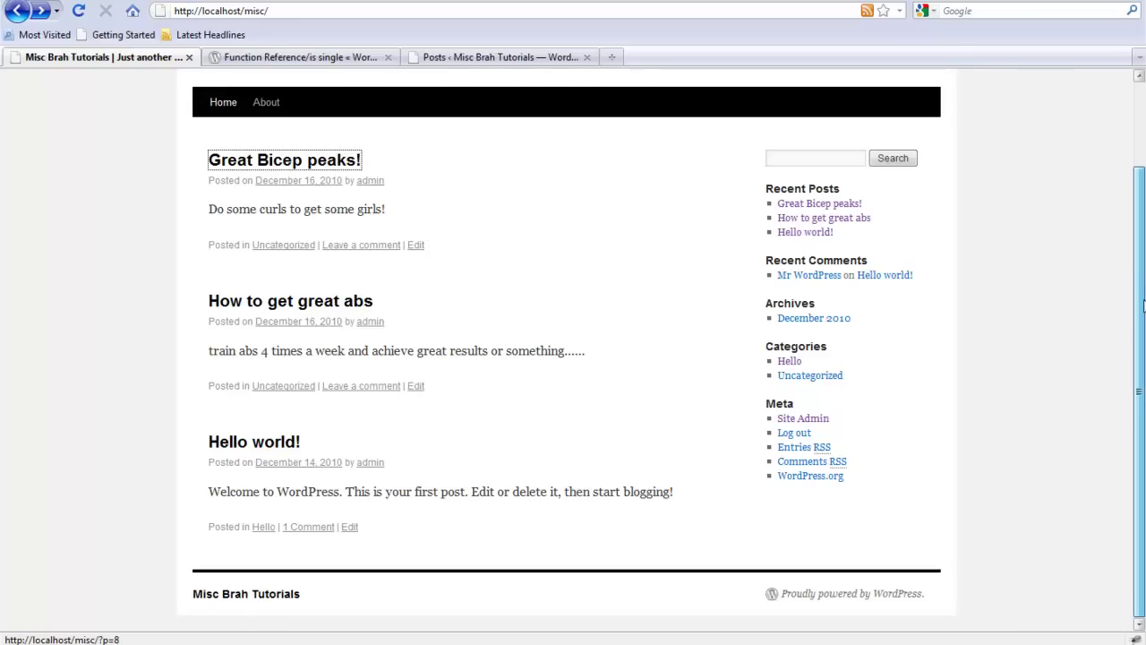
{"action": "scroll", "coordinate": [1142, 300], "scroll_direction": "up", "scroll_amount": 2}
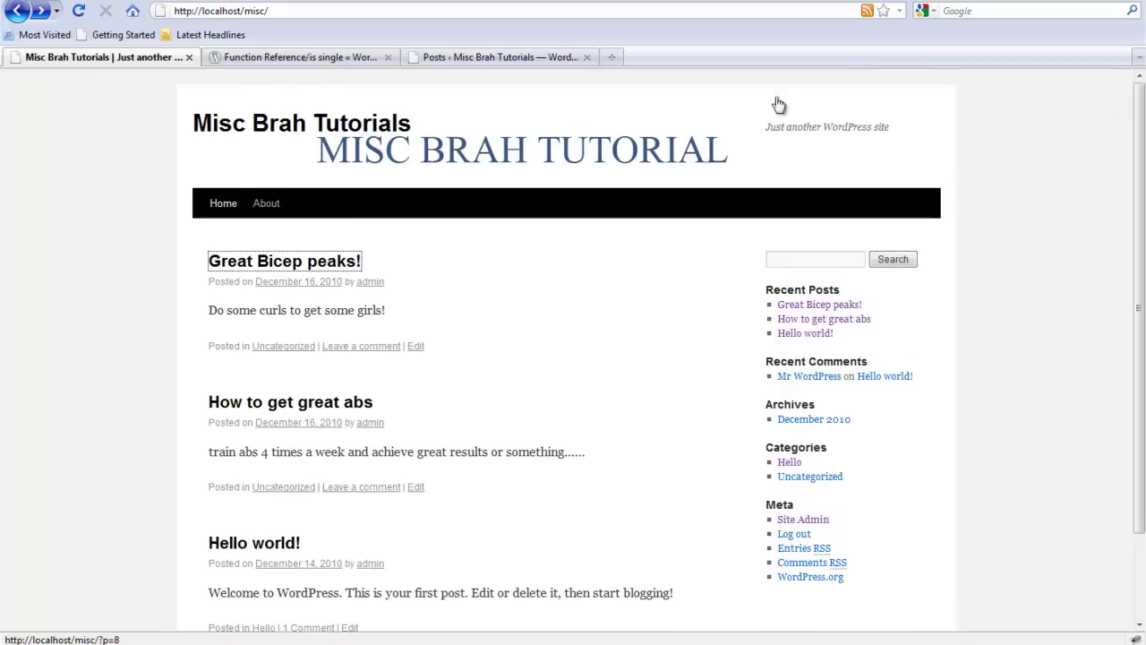
{"action": "left_click", "coordinate": [164, 325]}
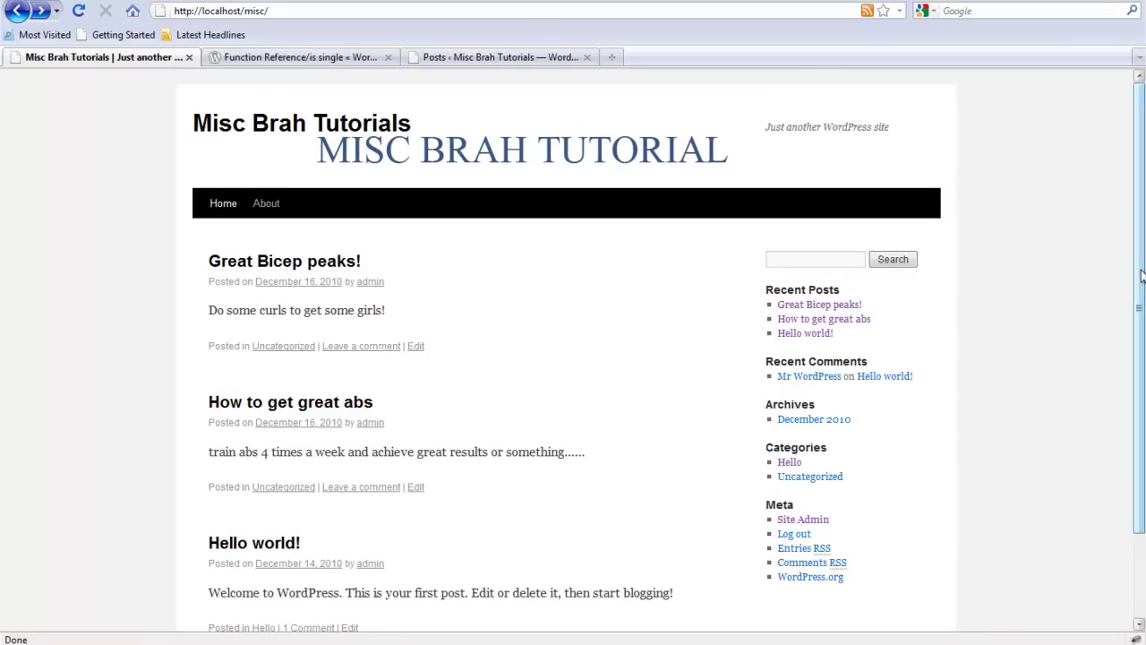
{"action": "left_click_drag", "start_coordinate": [1141, 277], "coordinate": [1143, 441]}
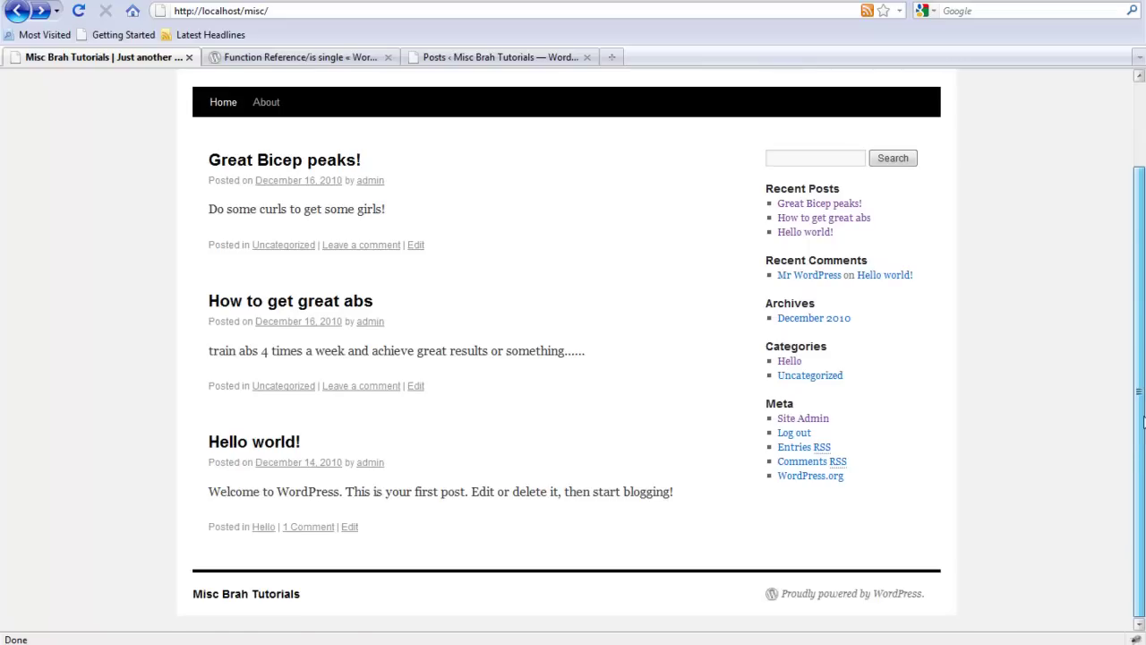
{"action": "scroll", "coordinate": [1144, 421], "scroll_direction": "up", "scroll_amount": 2}
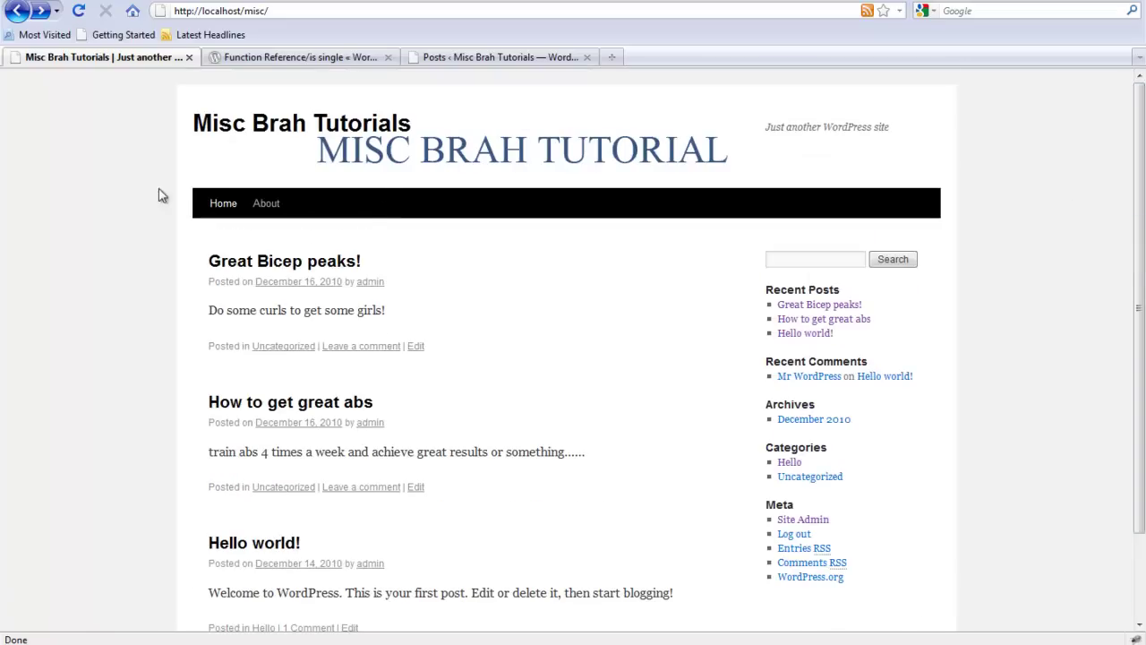
{"action": "left_click_drag", "start_coordinate": [1140, 219], "coordinate": [1140, 358]}
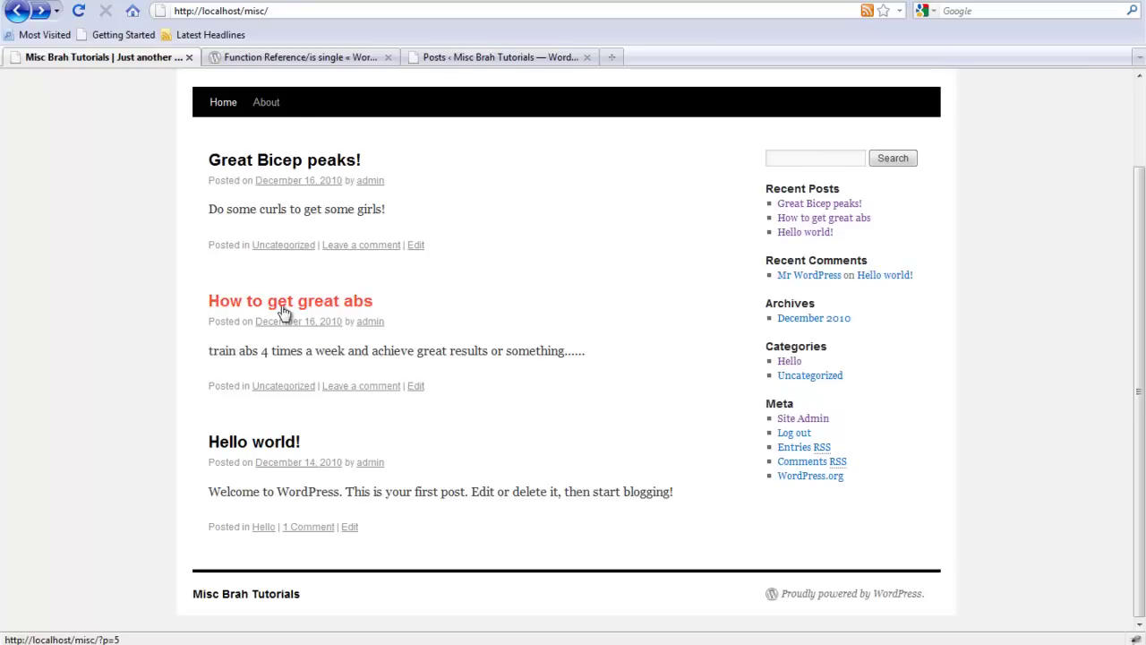
View the Great Bicep peaks! and How to get great abs posts individually.
{"action": "left_click", "coordinate": [288, 160]}
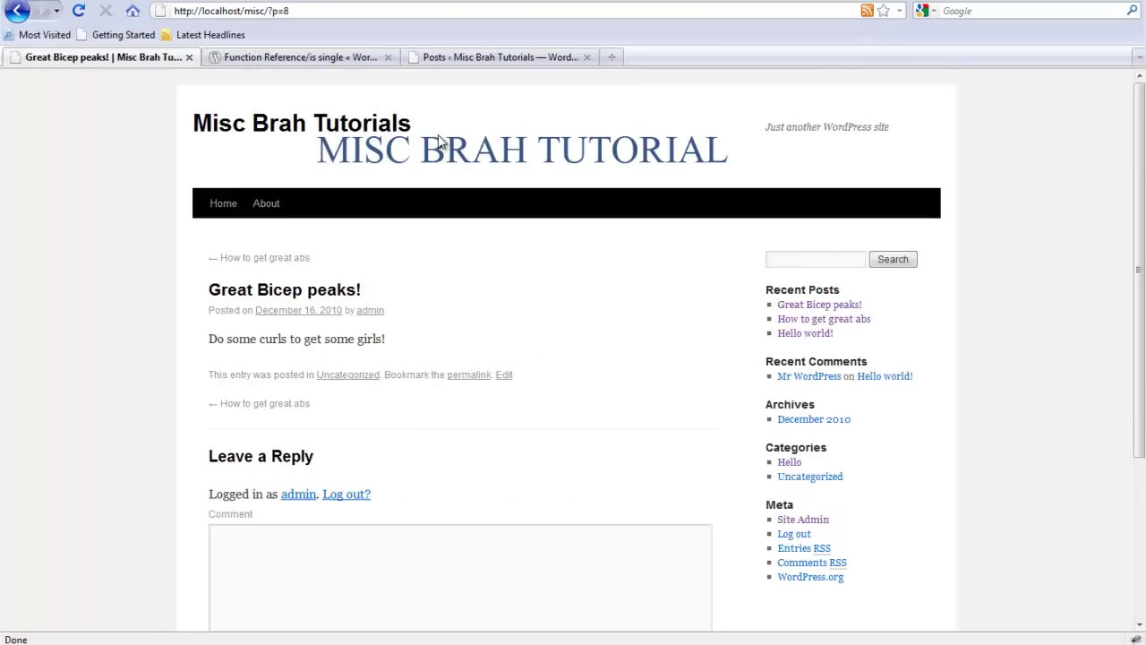
{"action": "left_click", "coordinate": [17, 11]}
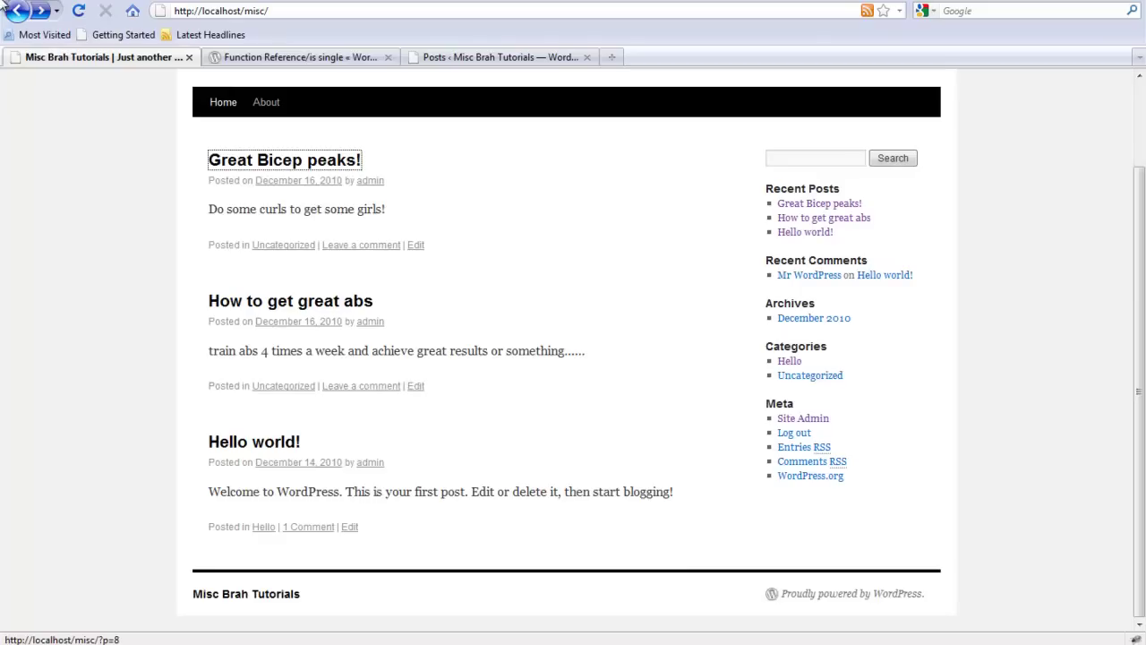
{"action": "left_click", "coordinate": [225, 305]}
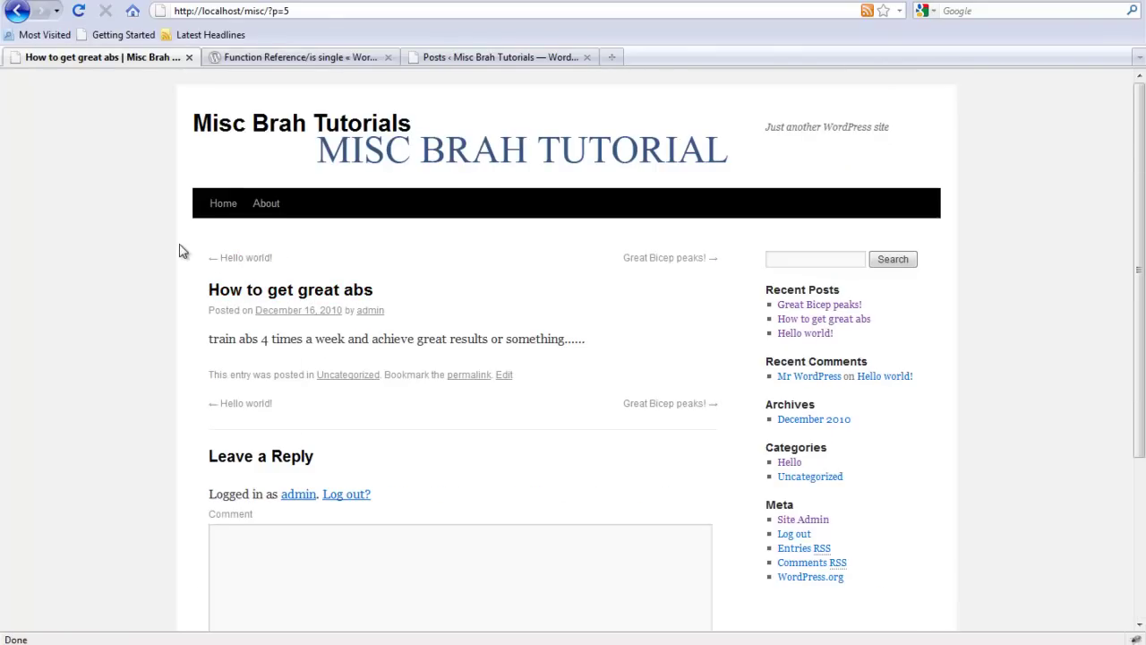
{"action": "left_click_drag", "start_coordinate": [182, 247], "coordinate": [419, 521]}
{"action": "left_click", "coordinate": [148, 247]}
{"action": "left_click", "coordinate": [17, 10]}
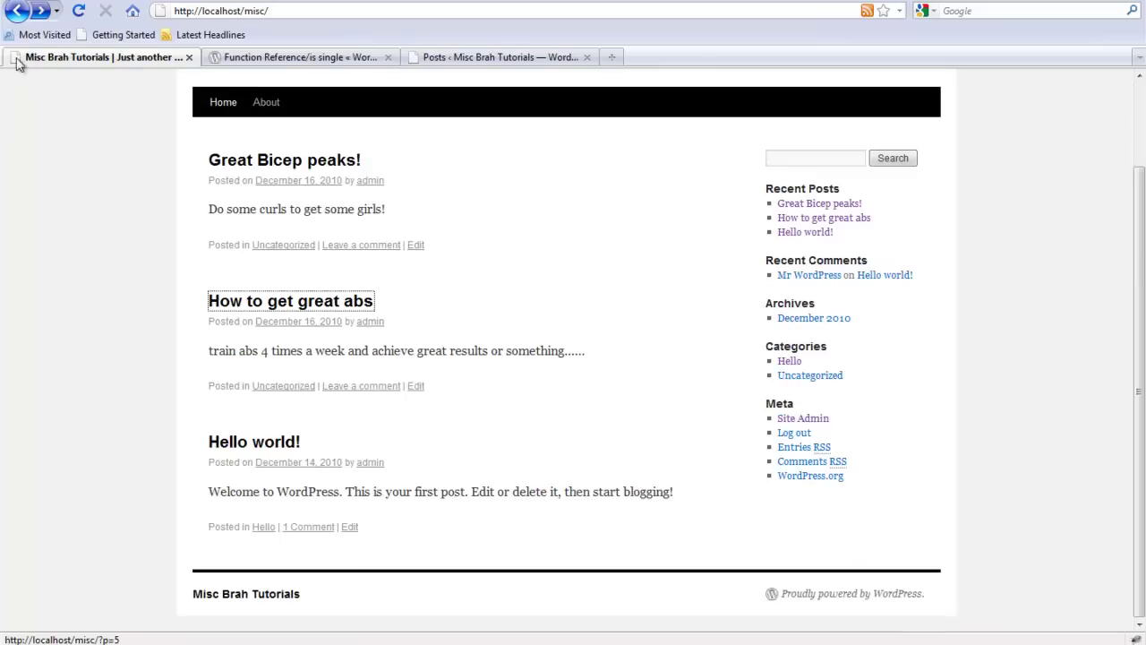
View the Hello world! post, then Great Bicep peaks! again, returning home.
{"action": "left_click", "coordinate": [260, 447]}
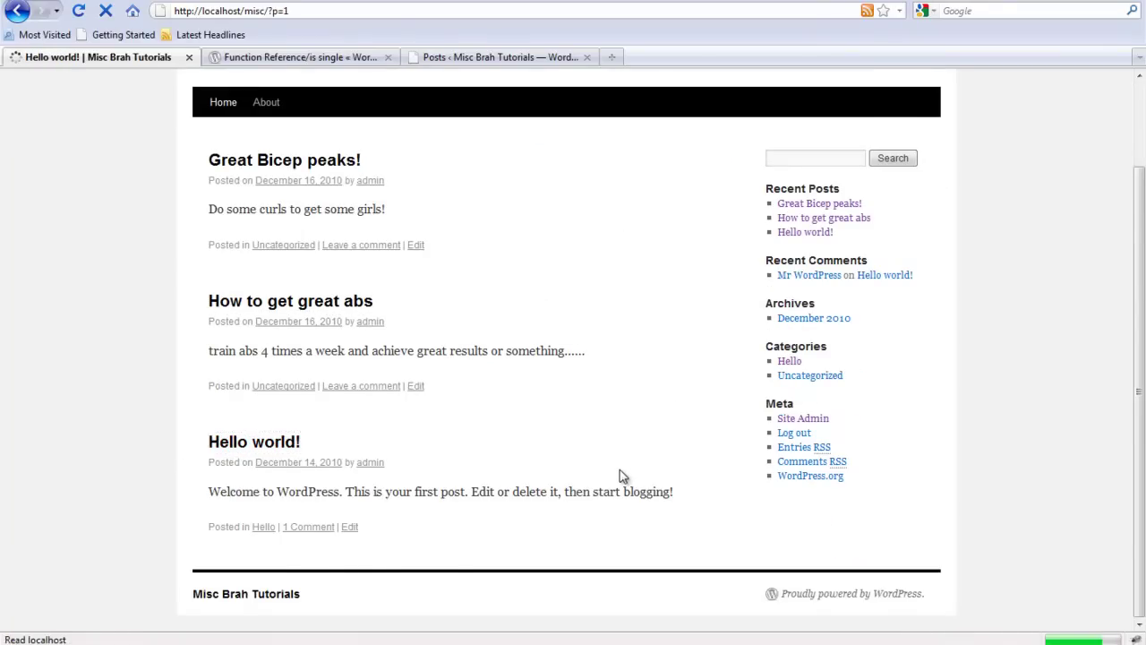
{"action": "left_click", "coordinate": [17, 11]}
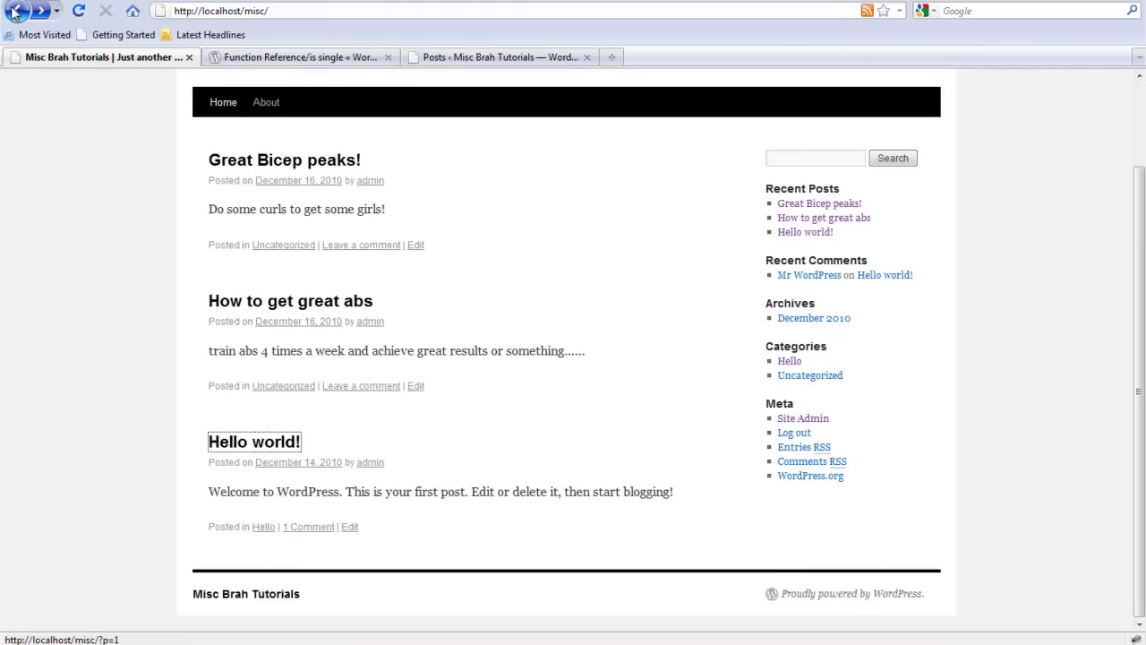
{"action": "scroll", "coordinate": [476, 355], "scroll_direction": "up", "scroll_amount": 2}
{"action": "scroll", "coordinate": [483, 349], "scroll_direction": "down", "scroll_amount": 2}
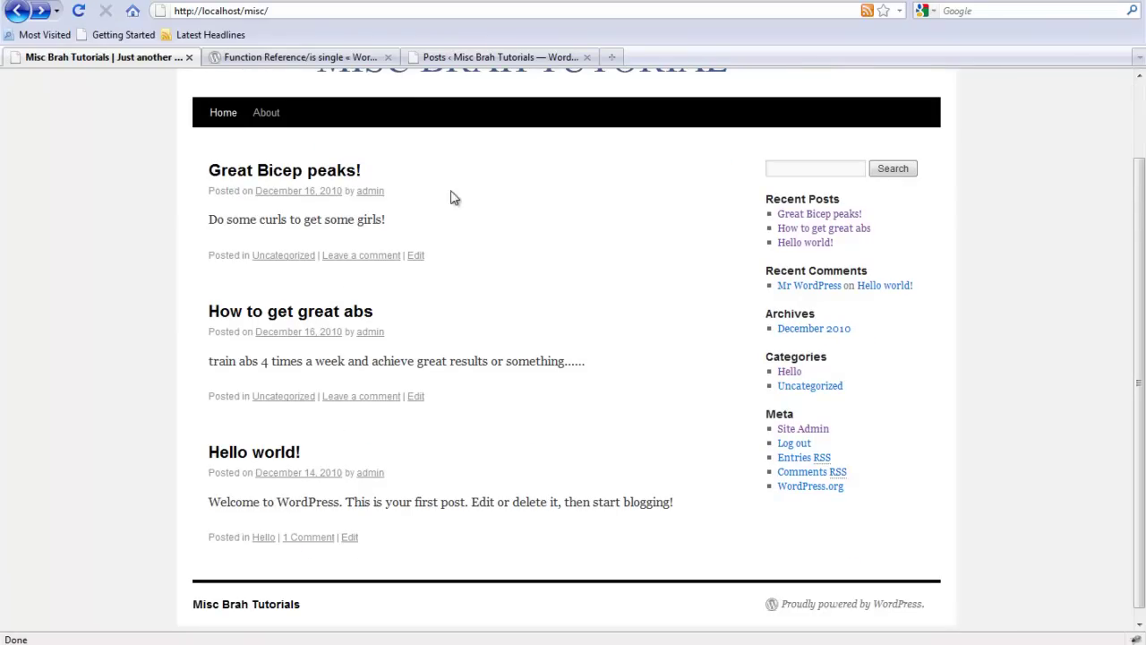
{"action": "left_click", "coordinate": [254, 176]}
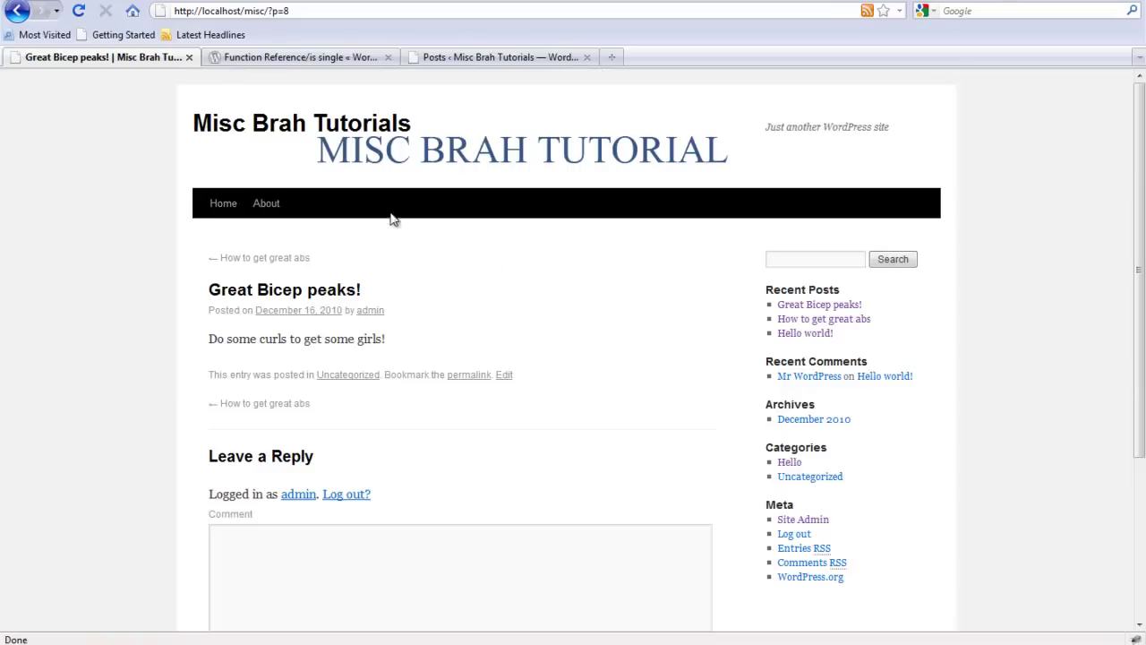
{"action": "left_click", "coordinate": [17, 11]}
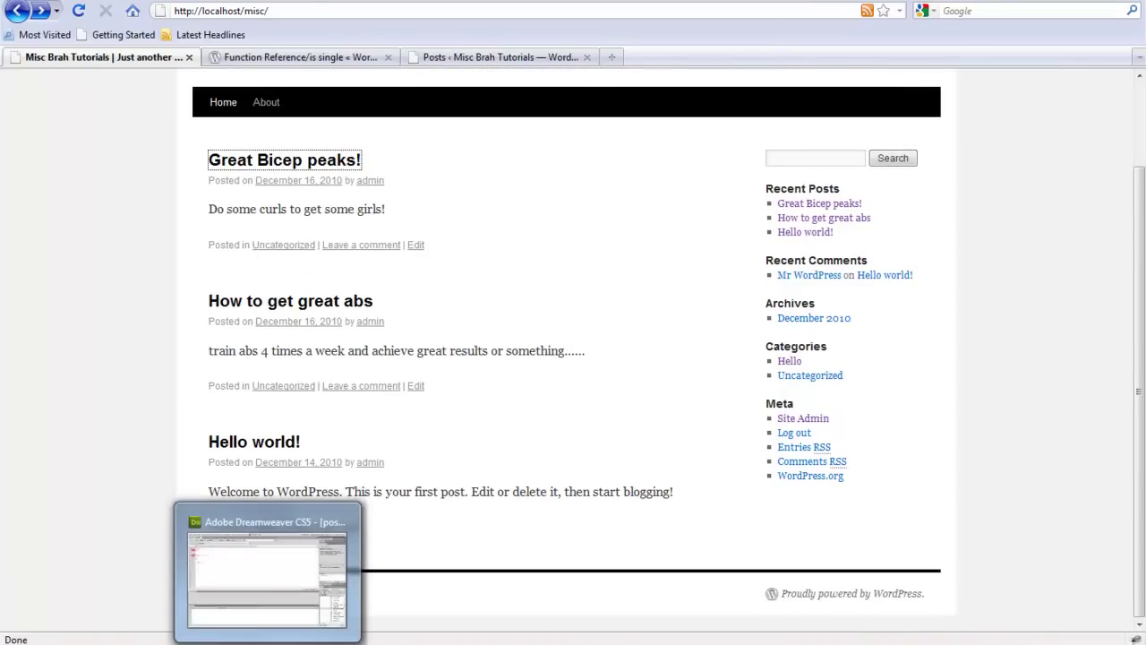
Review post-ad-select.php's empty if/else block in Dreamweaver, cursor in the else branch.
{"action": "left_click", "coordinate": [268, 573]}
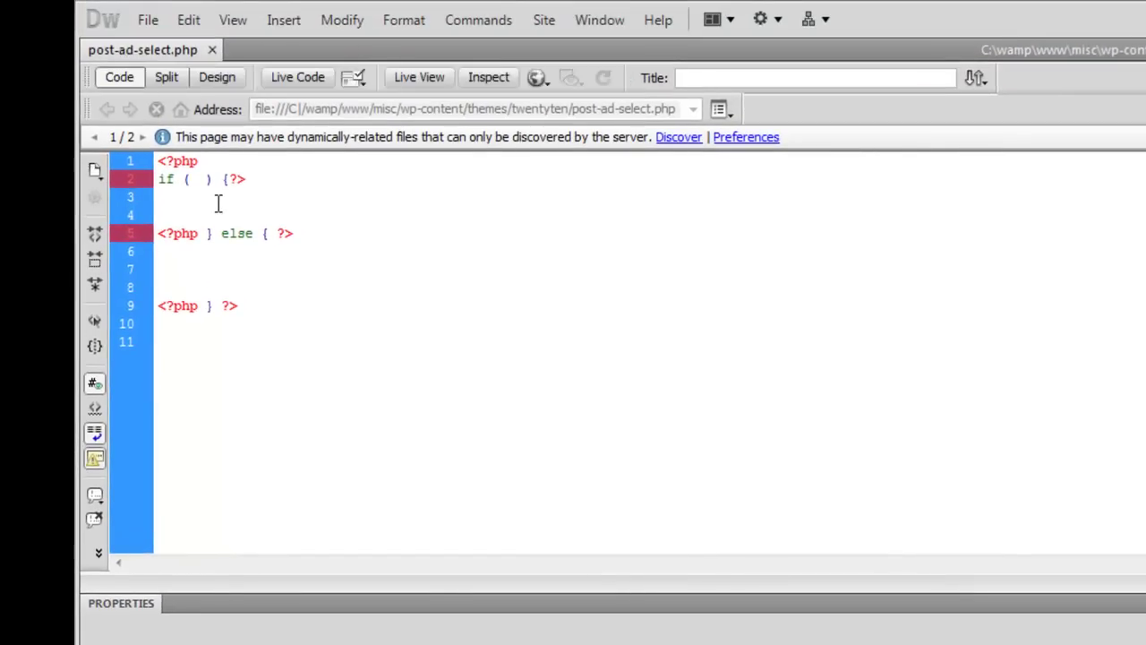
{"action": "mouse_move", "coordinate": [250, 318]}
{"action": "left_mouse_down"}
{"action": "mouse_move", "coordinate": [117, 138]}
{"action": "mouse_move", "coordinate": [179, 200]}
{"action": "mouse_move", "coordinate": [159, 142]}
{"action": "left_mouse_up"}
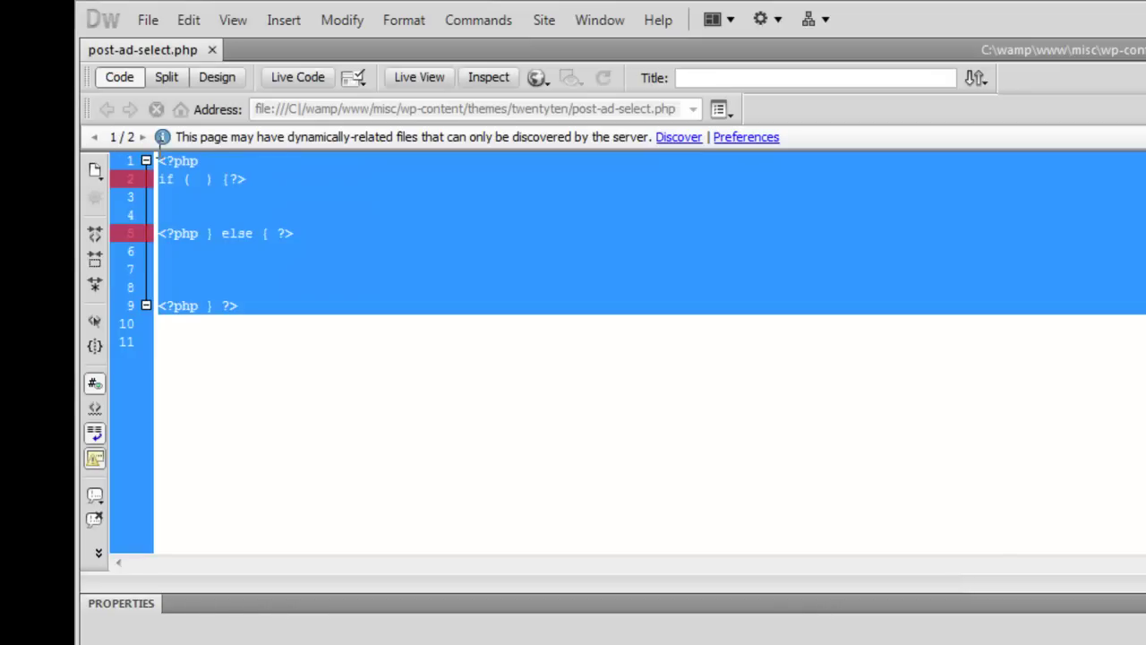
{"action": "left_click", "coordinate": [228, 258]}
{"action": "left_click", "coordinate": [282, 229]}
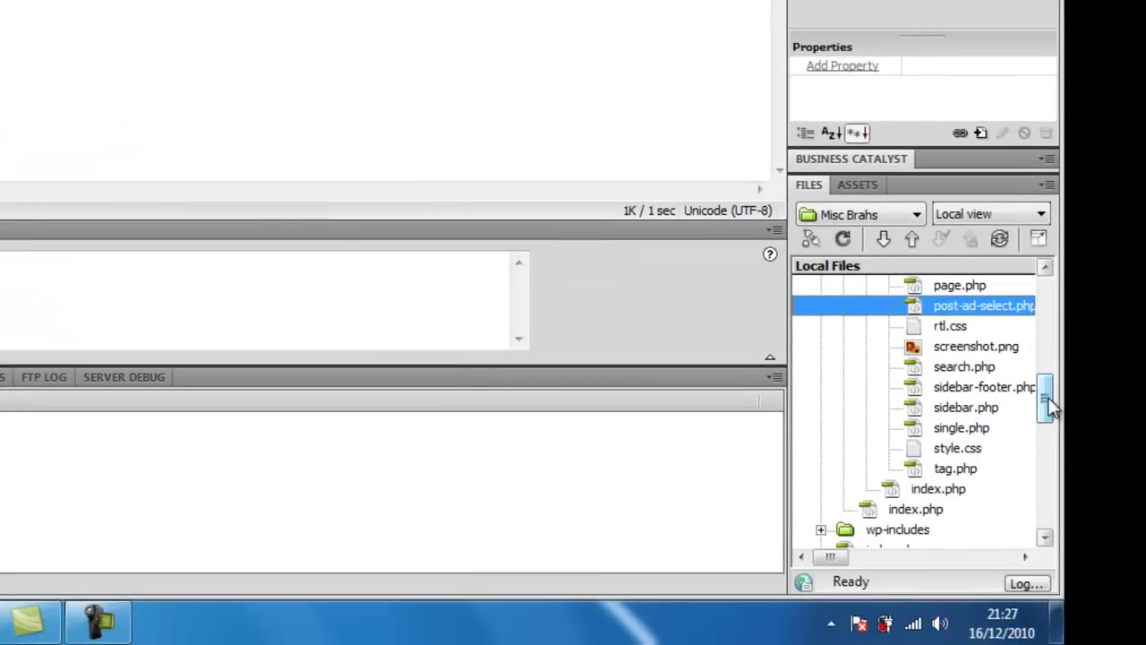
Open single.php and select the <?php the_title(); ?> code on line 24.
{"action": "double_click", "coordinate": [974, 429]}
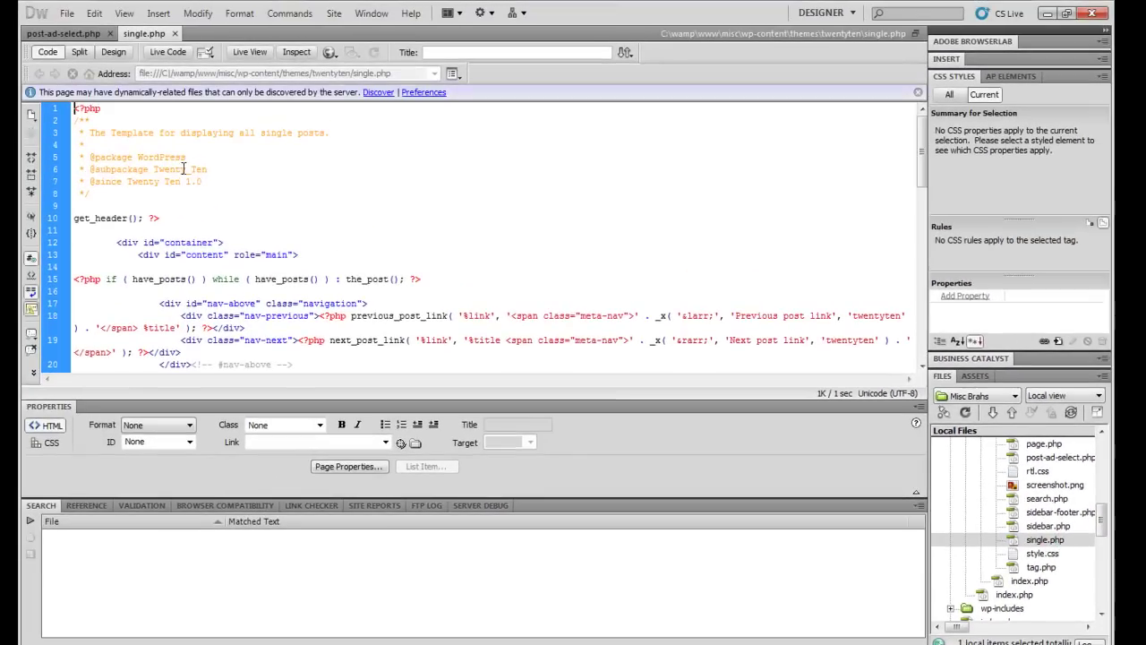
{"action": "left_click", "coordinate": [169, 169]}
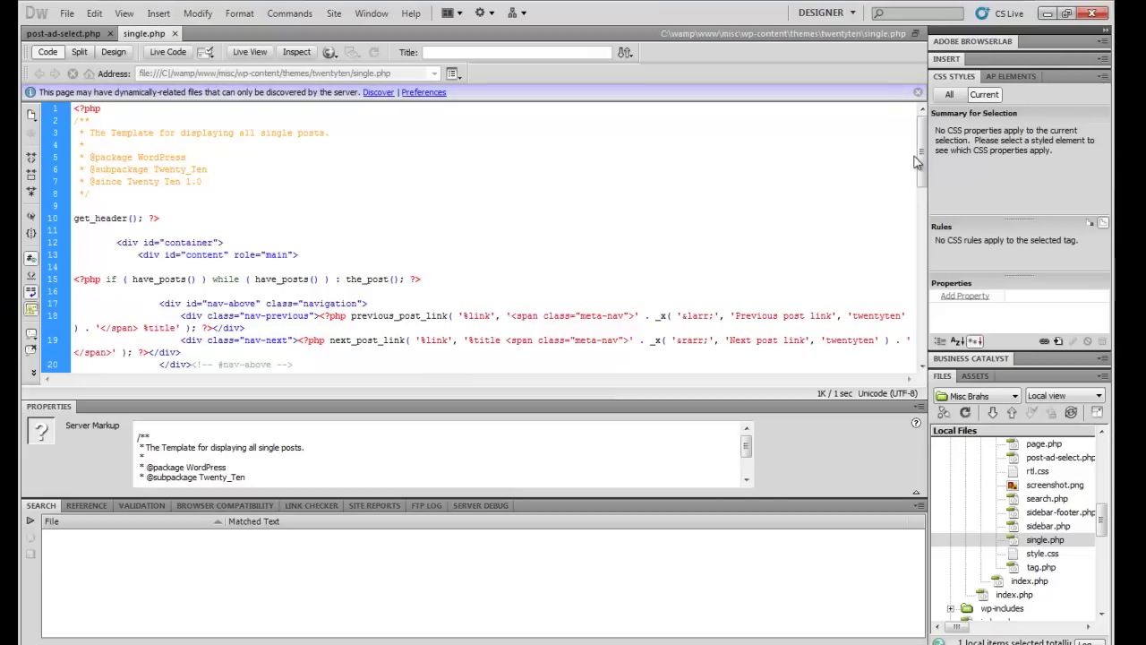
{"action": "left_click_drag", "start_coordinate": [923, 159], "coordinate": [913, 193]}
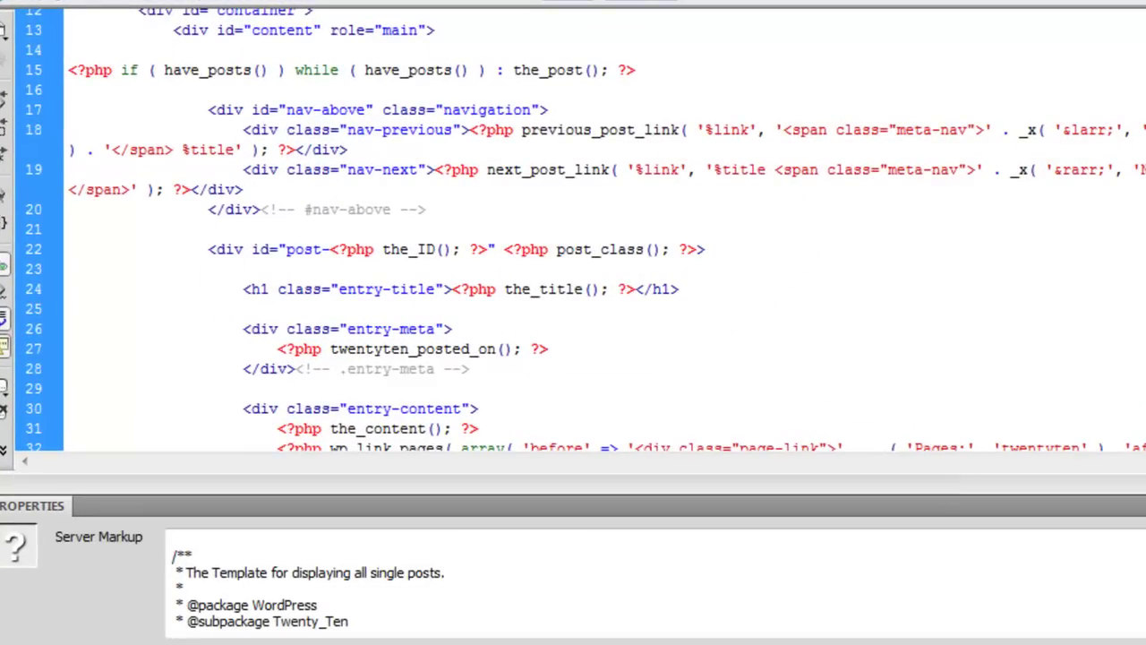
{"action": "scroll", "coordinate": [573, 229], "scroll_direction": "down", "scroll_amount": 1}
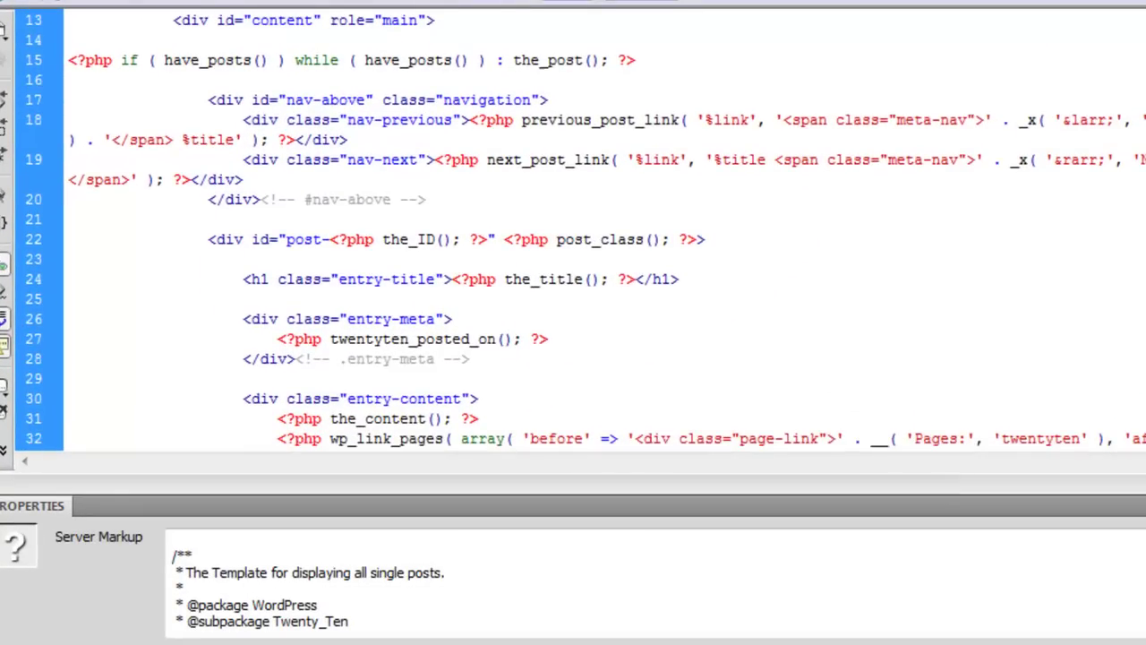
{"action": "scroll", "coordinate": [573, 229], "scroll_direction": "down", "scroll_amount": 1}
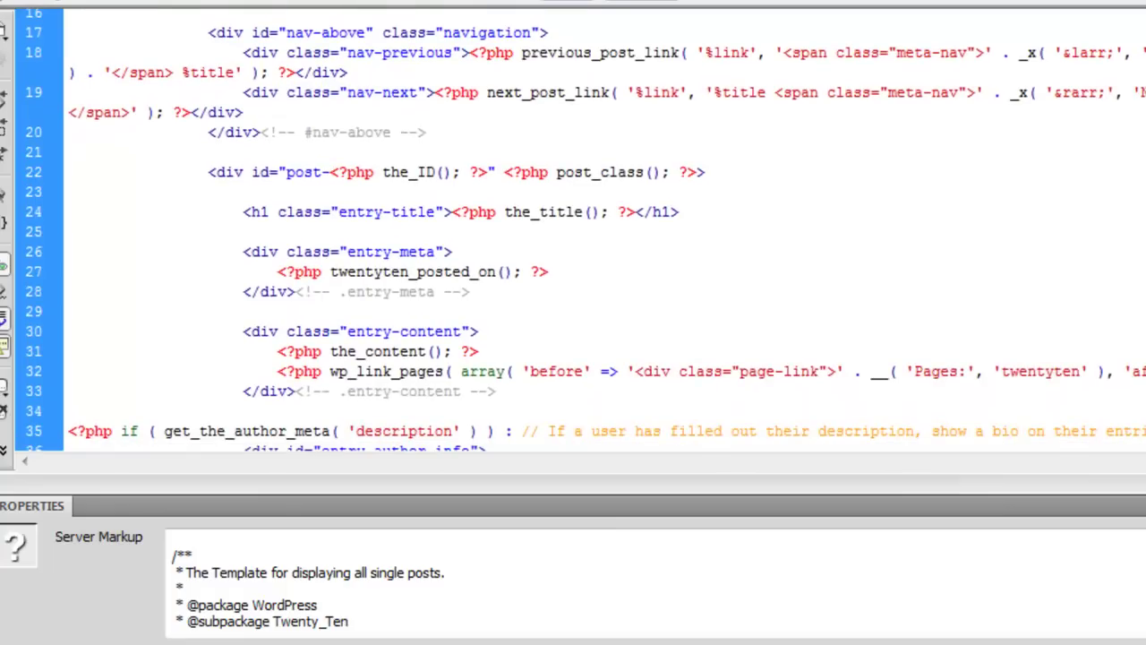
{"action": "left_click", "coordinate": [516, 211]}
{"action": "left_click_drag", "start_coordinate": [453, 212], "coordinate": [630, 213]}
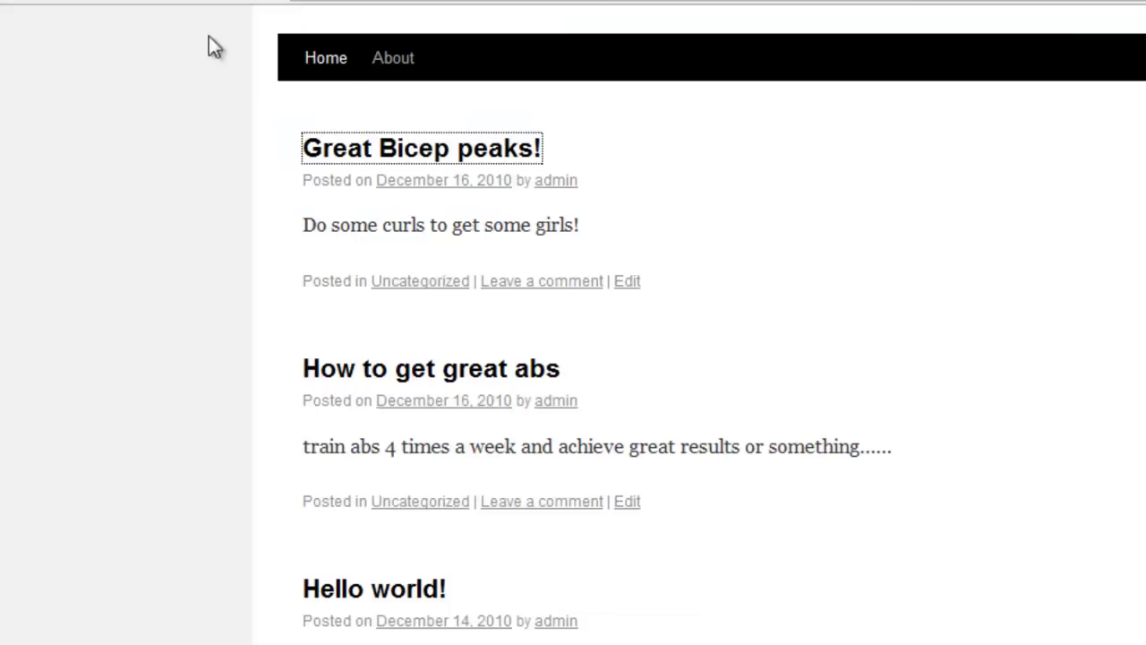
Open the Great Bicep peaks! post in Firefox and highlight its heading.
{"action": "left_click", "coordinate": [143, 61]}
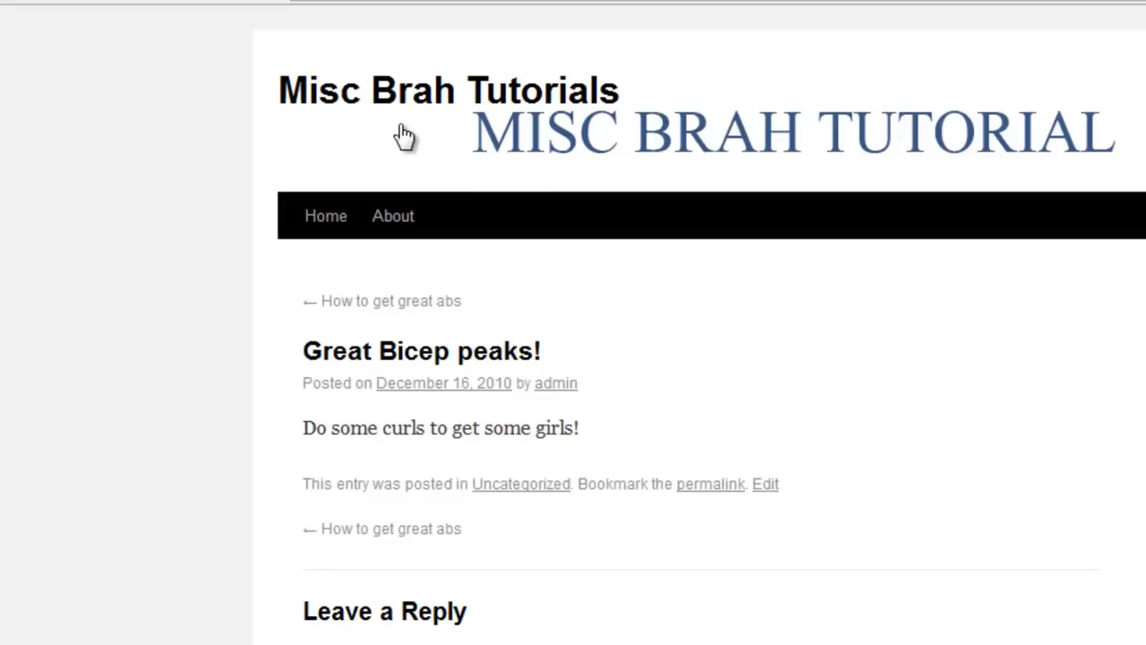
{"action": "left_click_drag", "start_coordinate": [542, 351], "coordinate": [282, 346]}
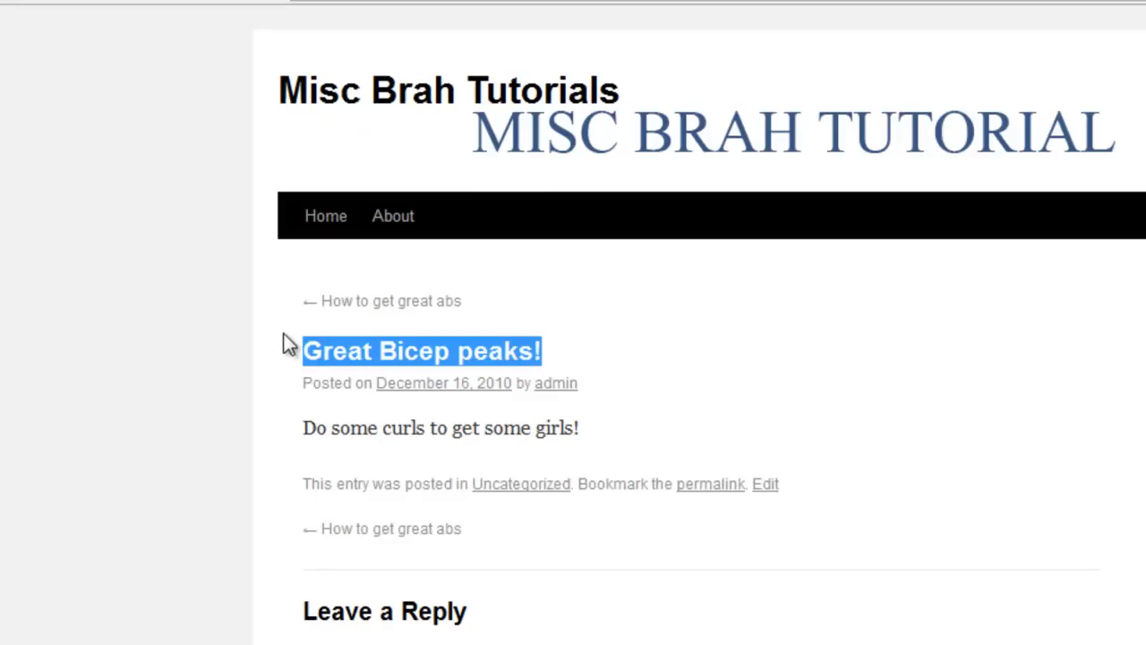
{"action": "left_click", "coordinate": [717, 347]}
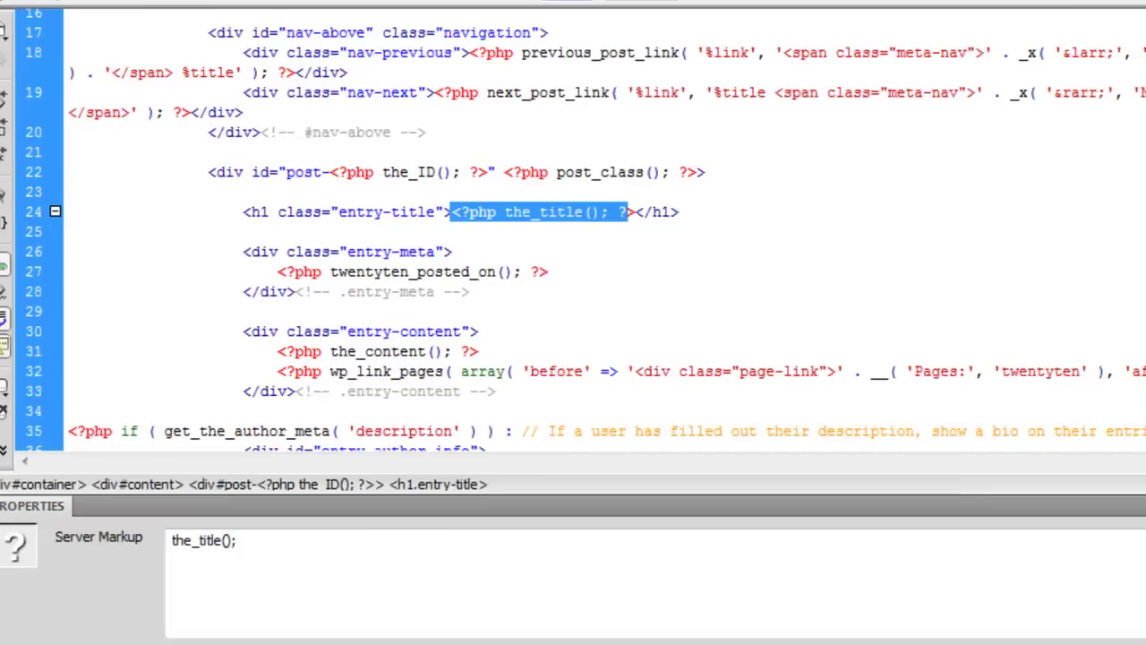
Add a new line above the title heading and type an include of post-ad-select.php.
{"action": "left_click", "coordinate": [255, 192]}
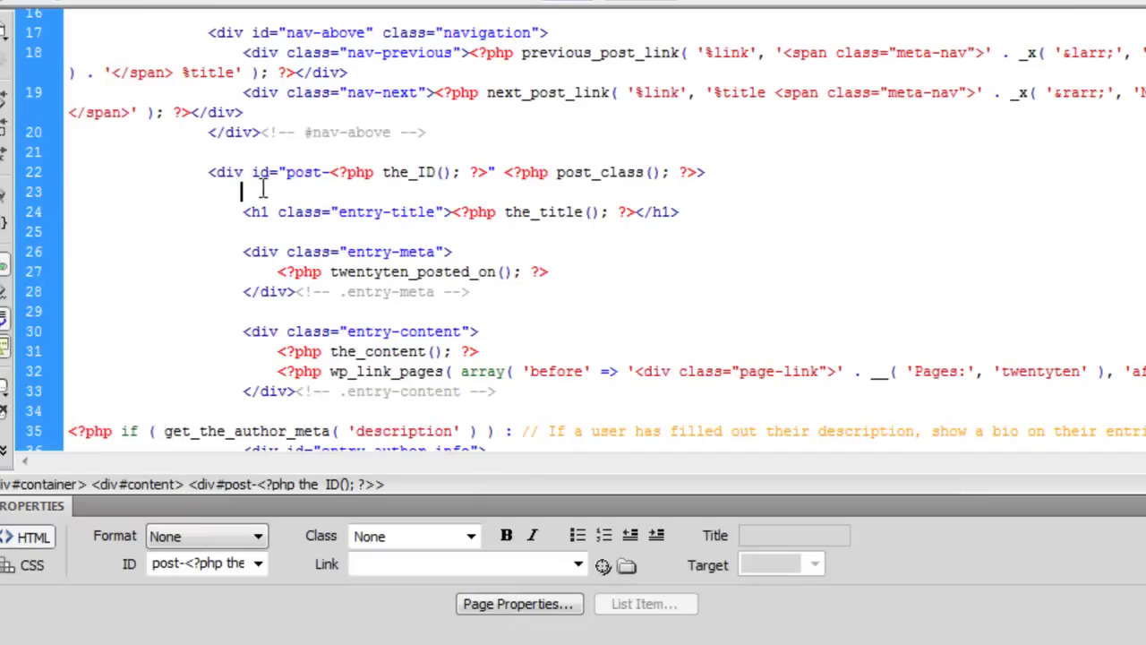
{"action": "key", "text": "Return"}
{"action": "key", "text": "Return"}
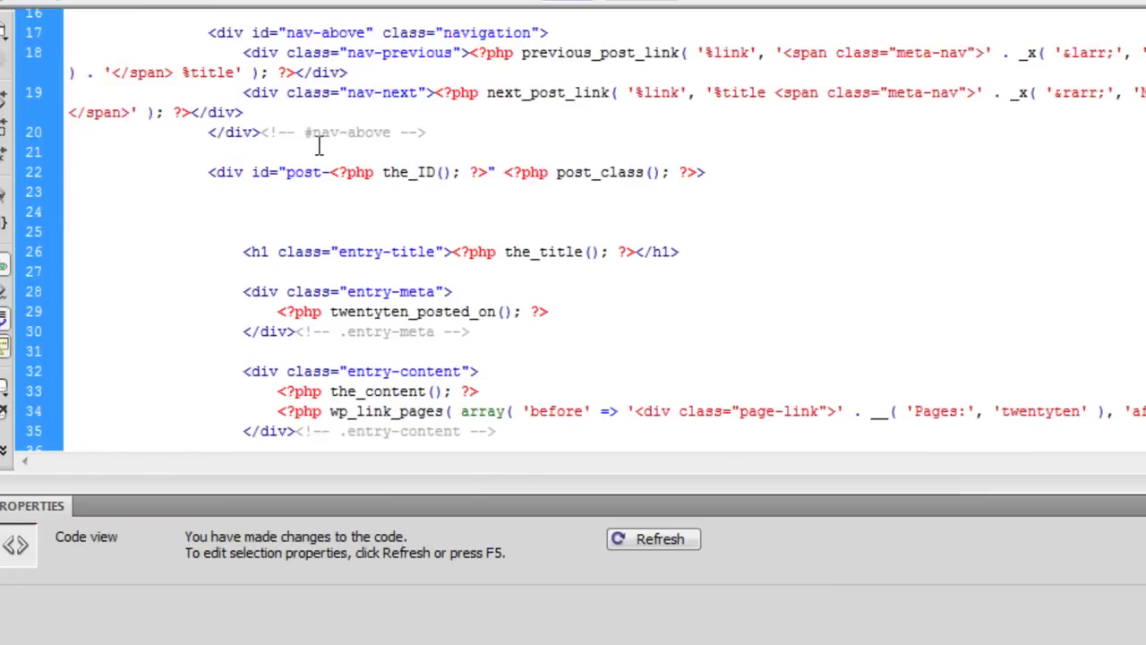
{"action": "type", "text": "<?php in"}
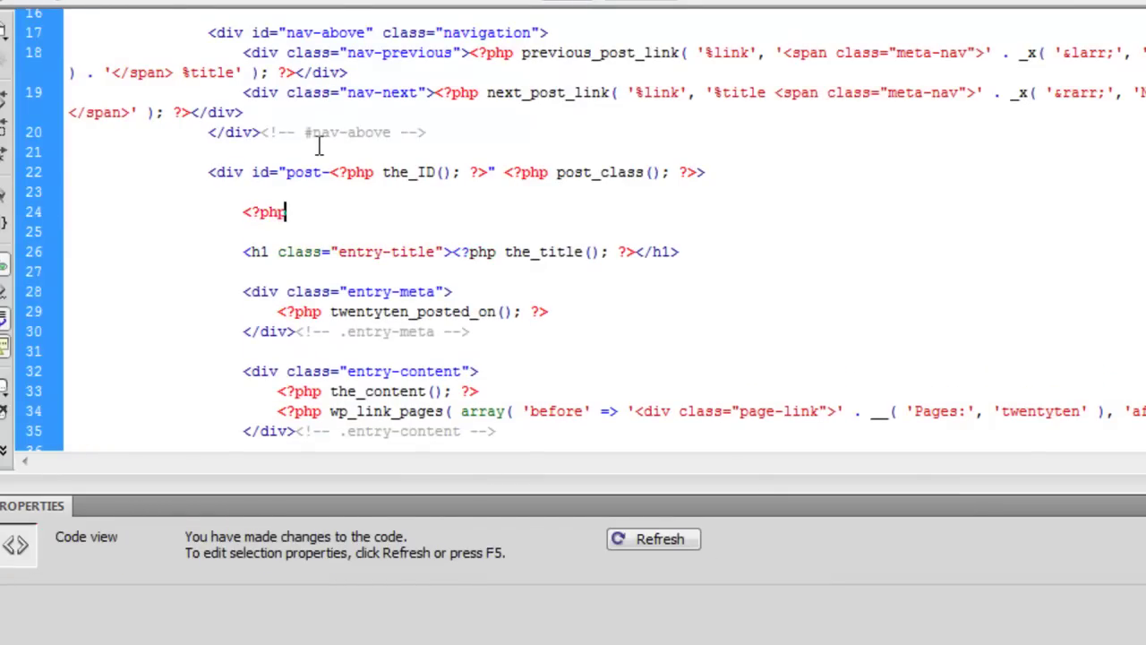
{"action": "type", "text": "clu"}
{"action": "type", "text": "de()"}
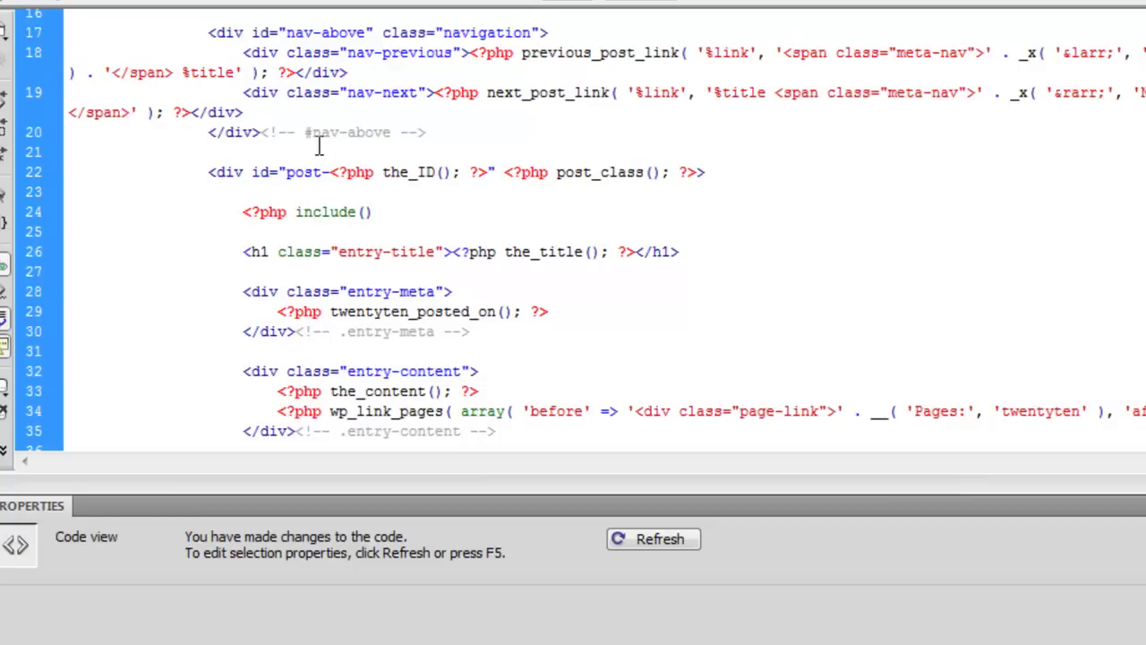
{"action": "key", "text": "Left"}
{"action": "type", "text": "\"\""}
{"action": "key", "text": "Right"}
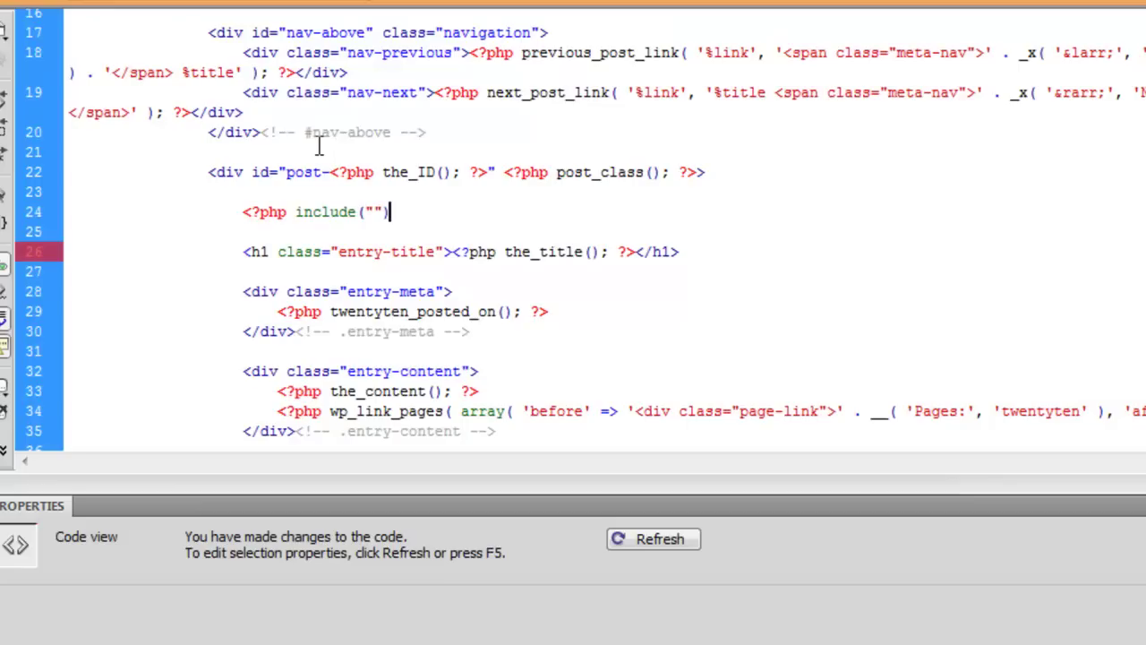
{"action": "type", "text": ";"}
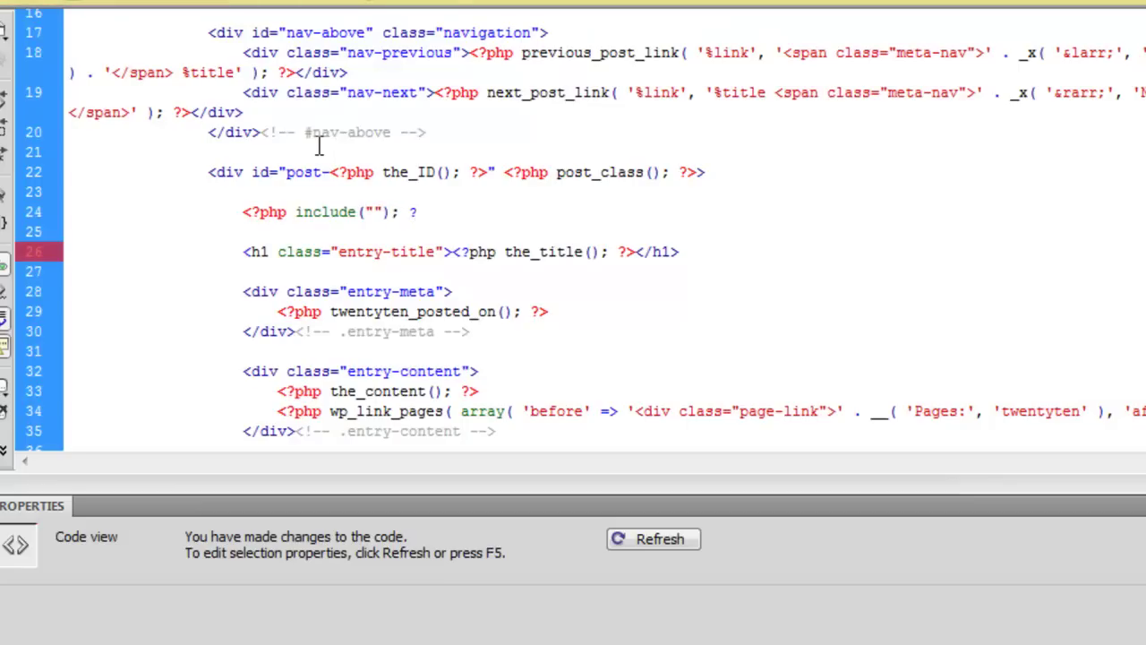
{"action": "type", "text": " >"}
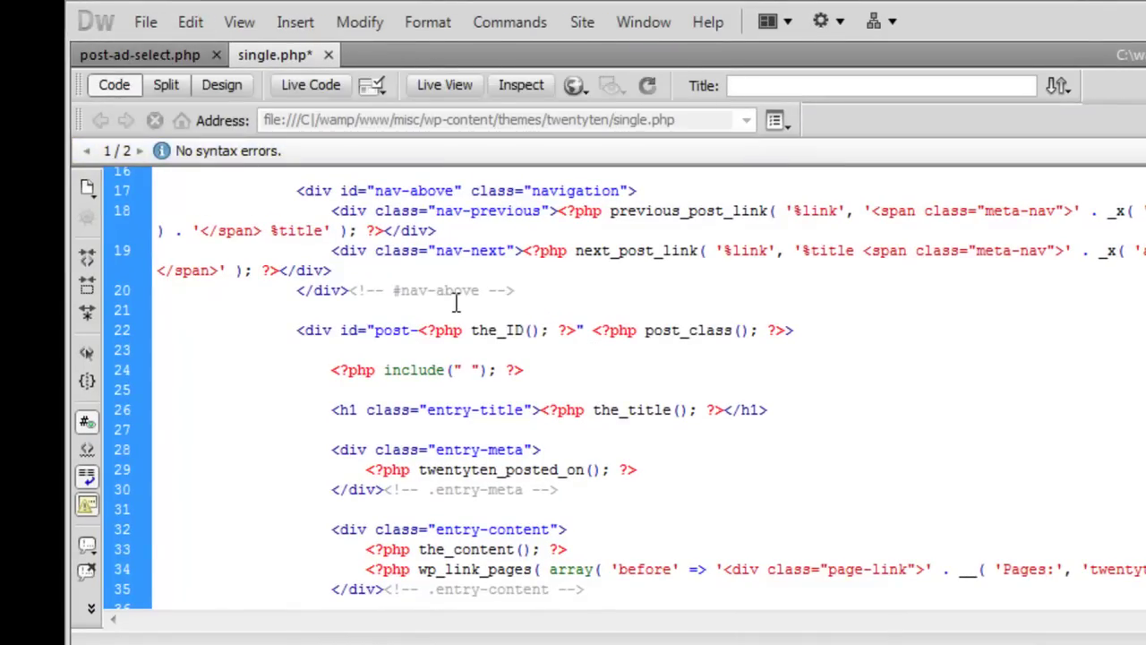
{"action": "type", "text": " post-ad"}
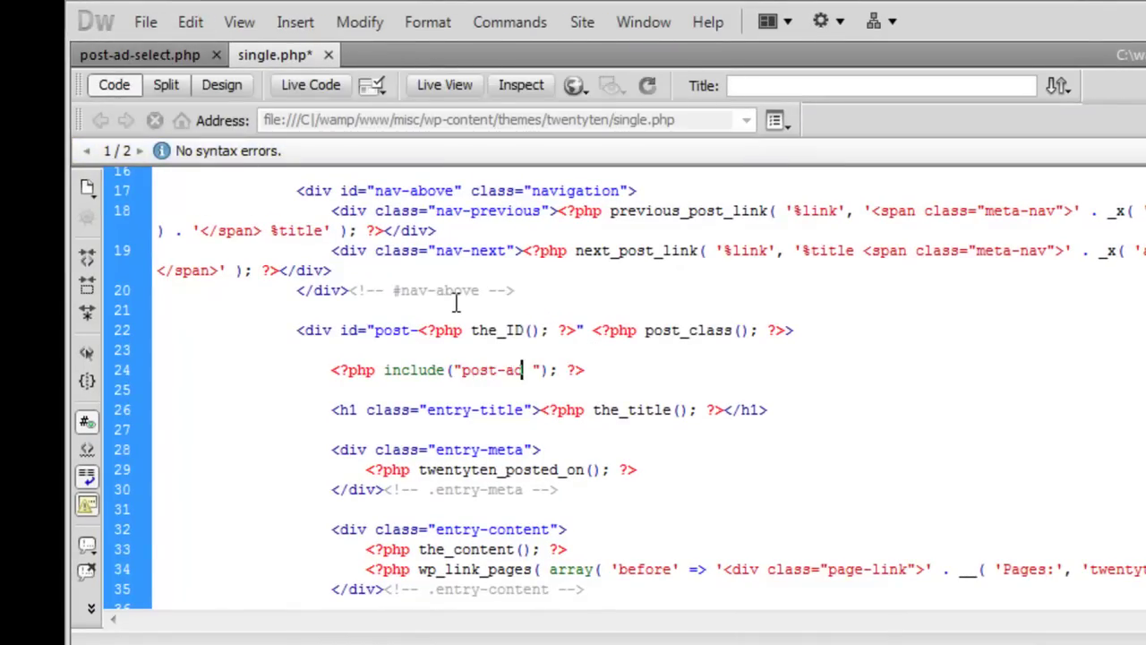
{"action": "type", "text": "-select"}
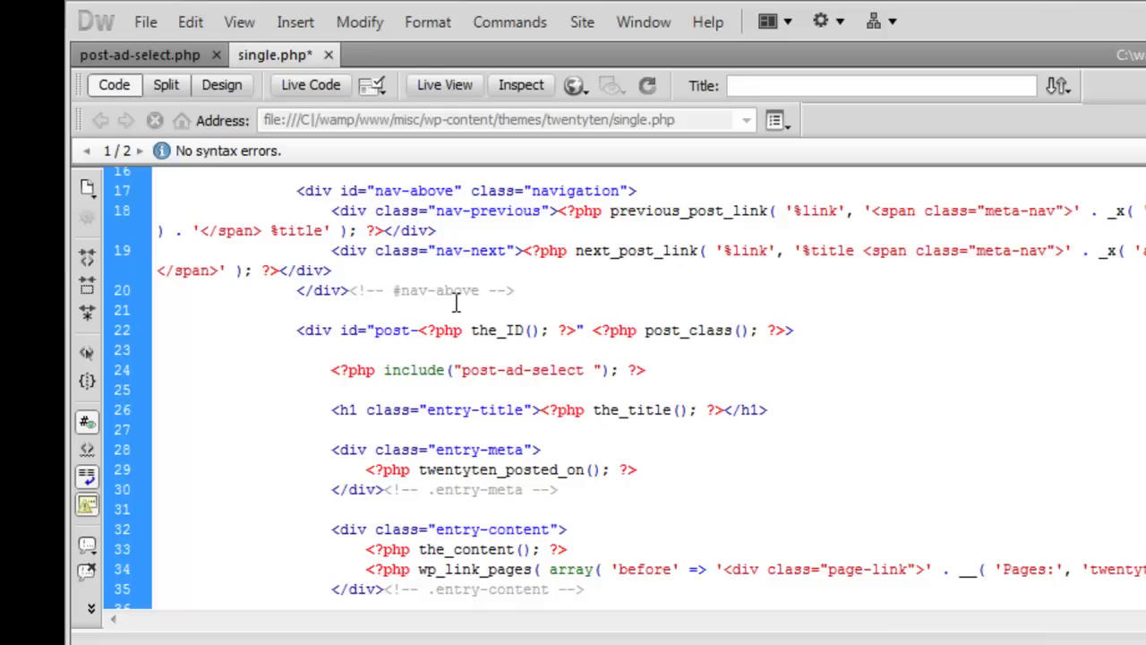
{"action": "type", "text": ".php"}
Remove the stray space after post-ad-select.php and save single.php.
{"action": "key", "text": "BackSpace"}
{"action": "left_click", "coordinate": [145, 21]}
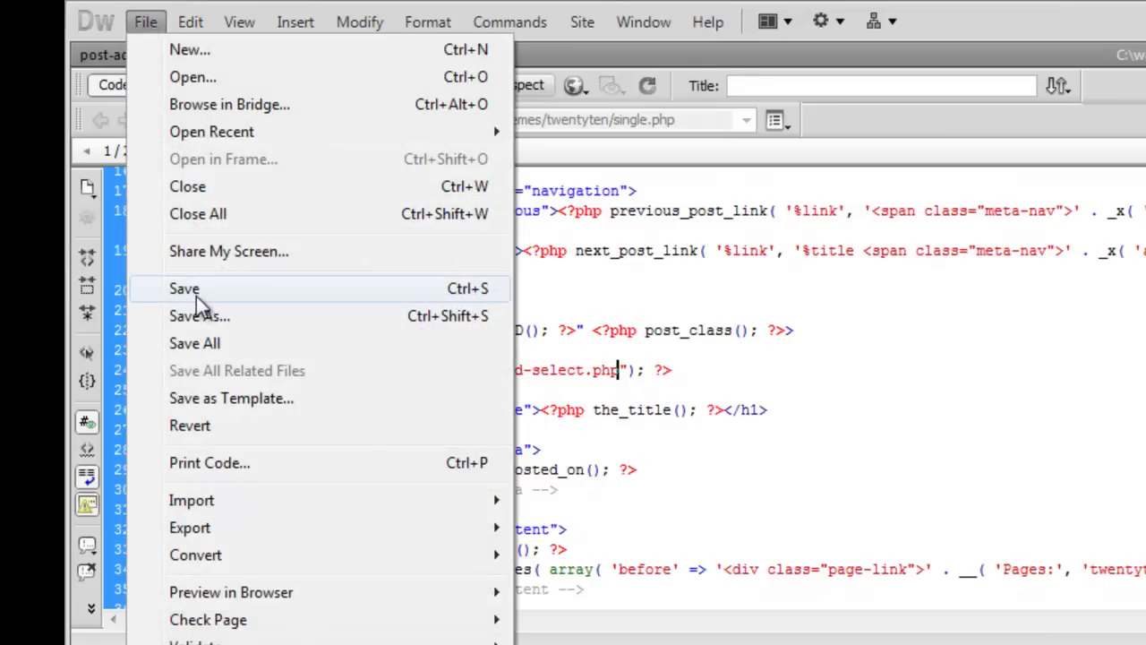
{"action": "left_click", "coordinate": [196, 294]}
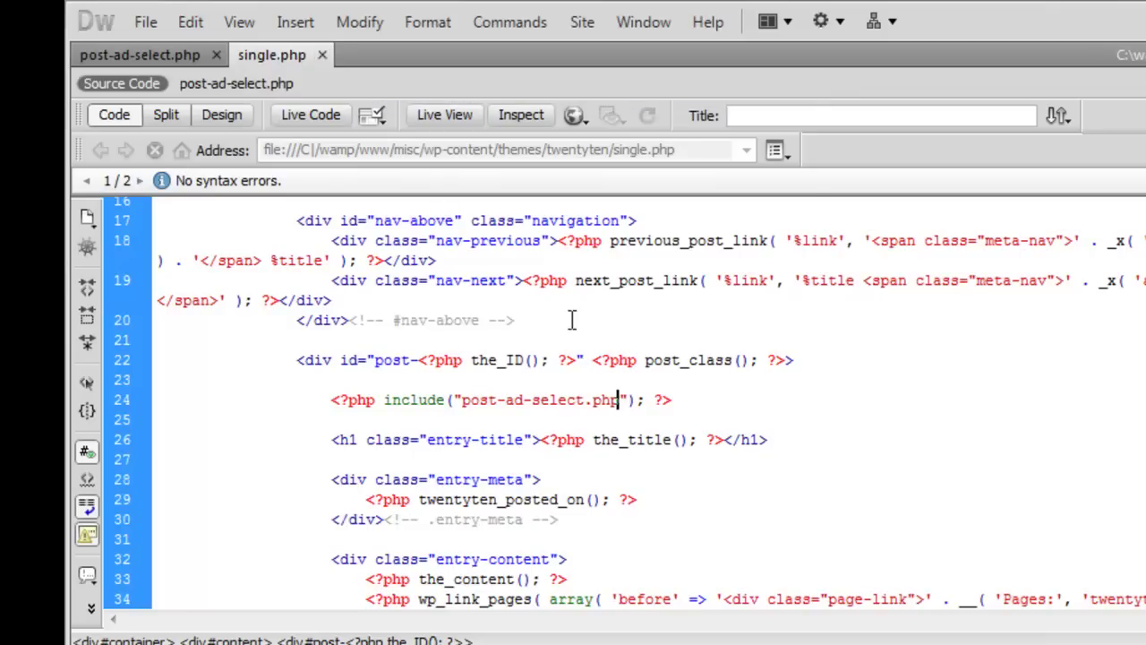
Close single.php and copy the is_single('17') example from the Codex is_single page.
{"action": "left_click", "coordinate": [323, 56]}
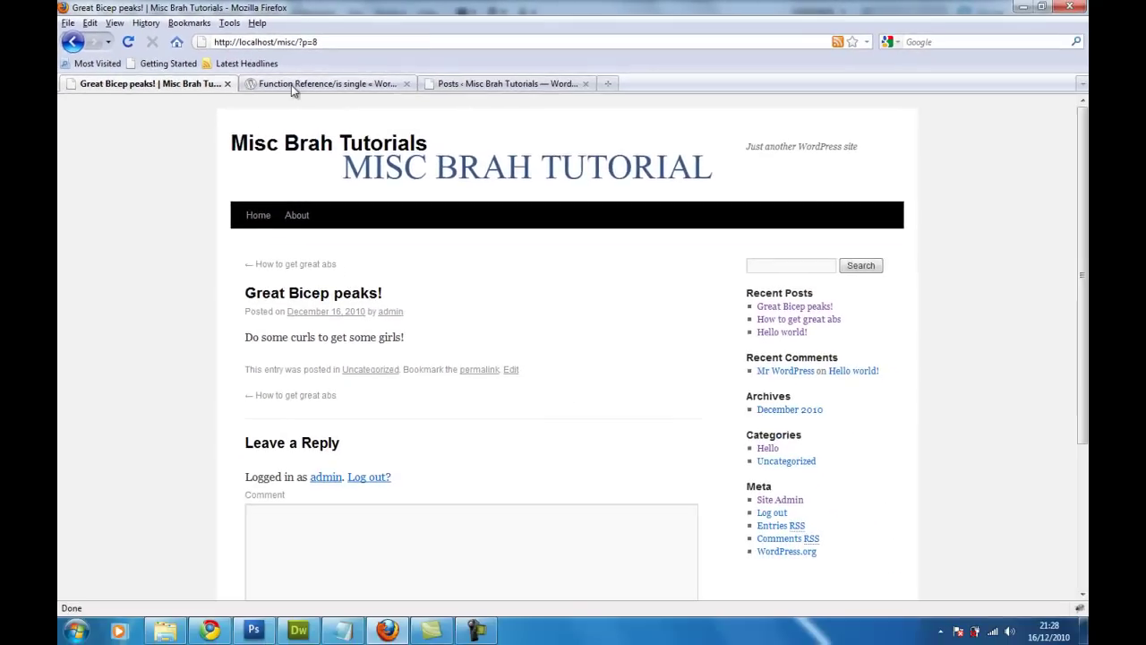
{"action": "left_click", "coordinate": [291, 84]}
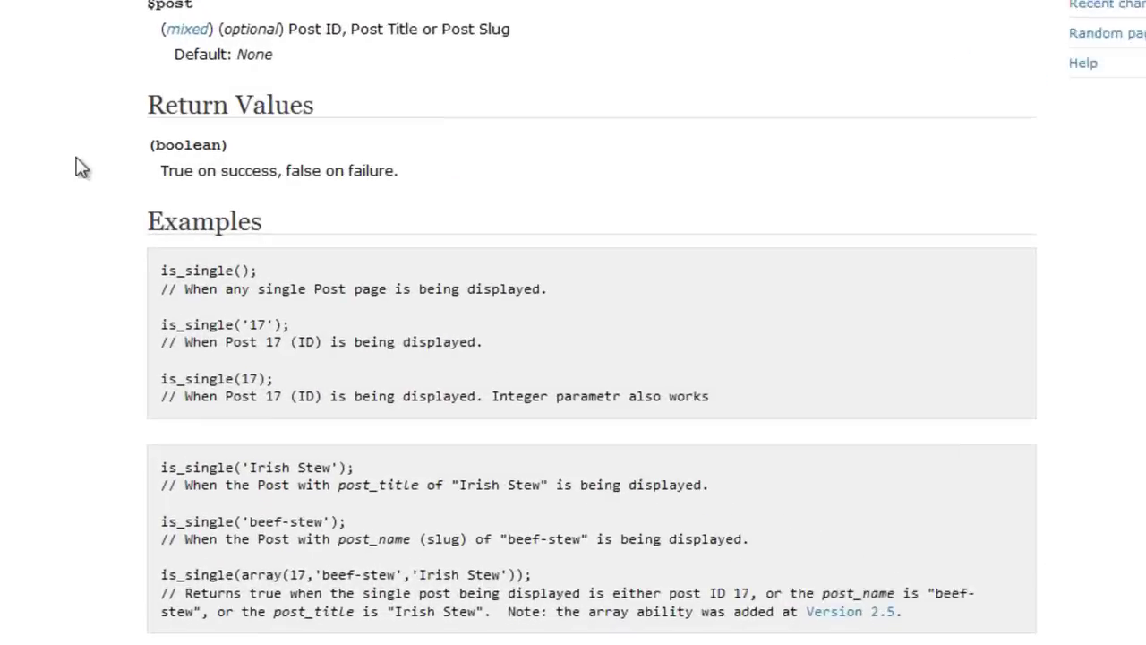
{"action": "scroll", "coordinate": [54, 244], "scroll_direction": "up", "scroll_amount": 10}
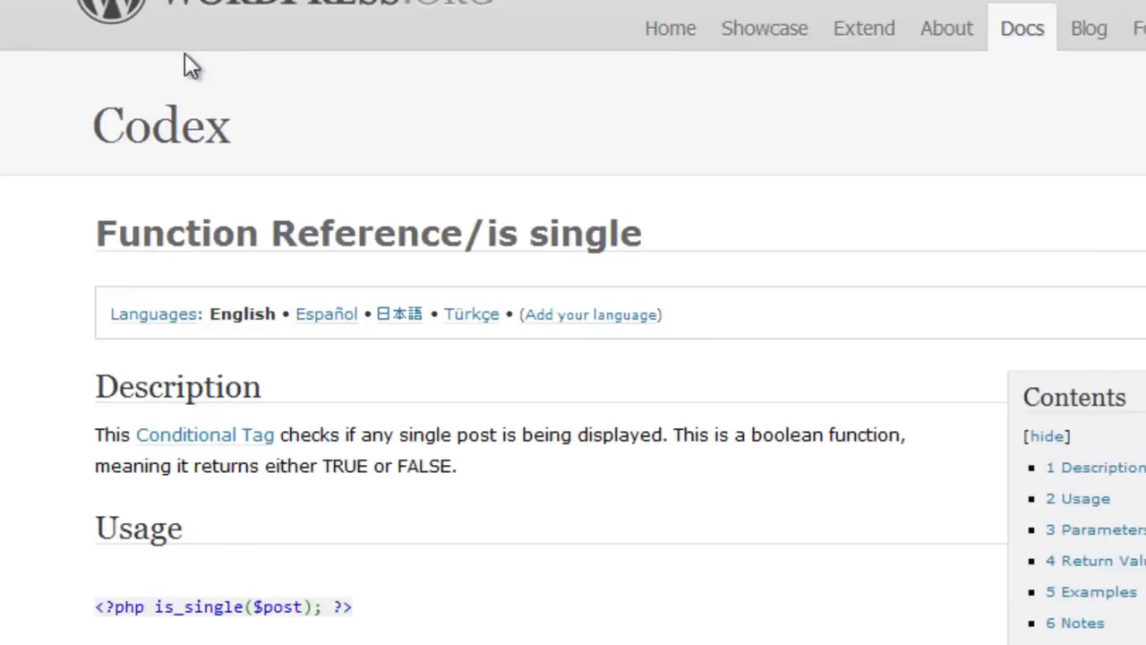
{"action": "scroll", "coordinate": [173, 100], "scroll_direction": "down", "scroll_amount": 3}
{"action": "scroll", "coordinate": [143, 179], "scroll_direction": "down", "scroll_amount": 2}
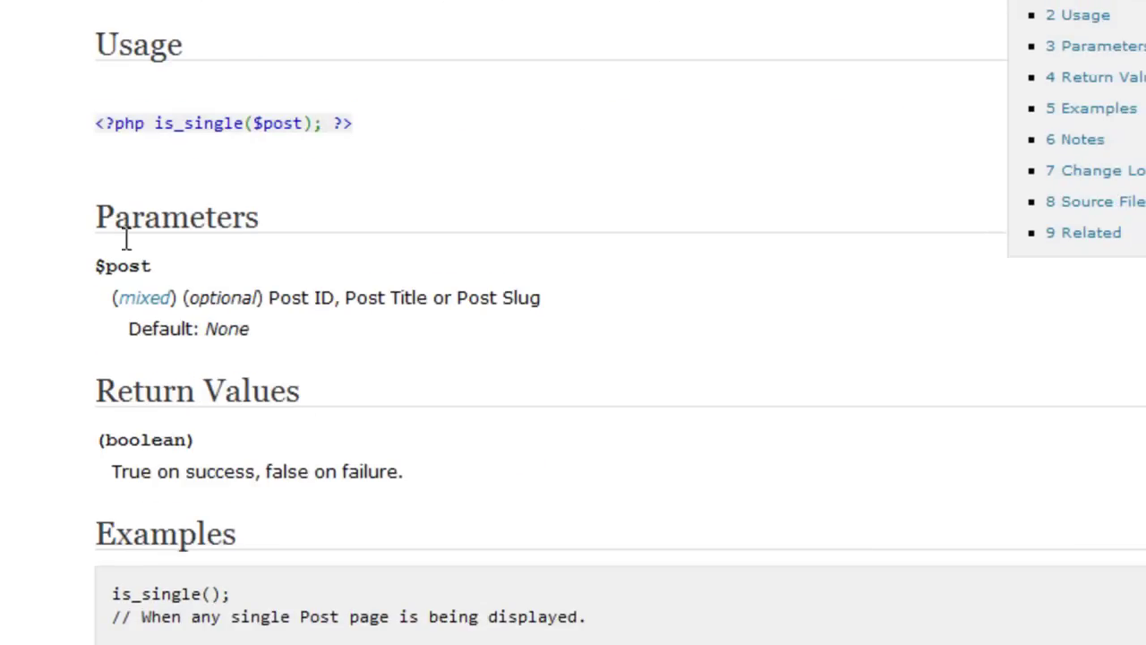
{"action": "scroll", "coordinate": [98, 211], "scroll_direction": "down", "scroll_amount": 3}
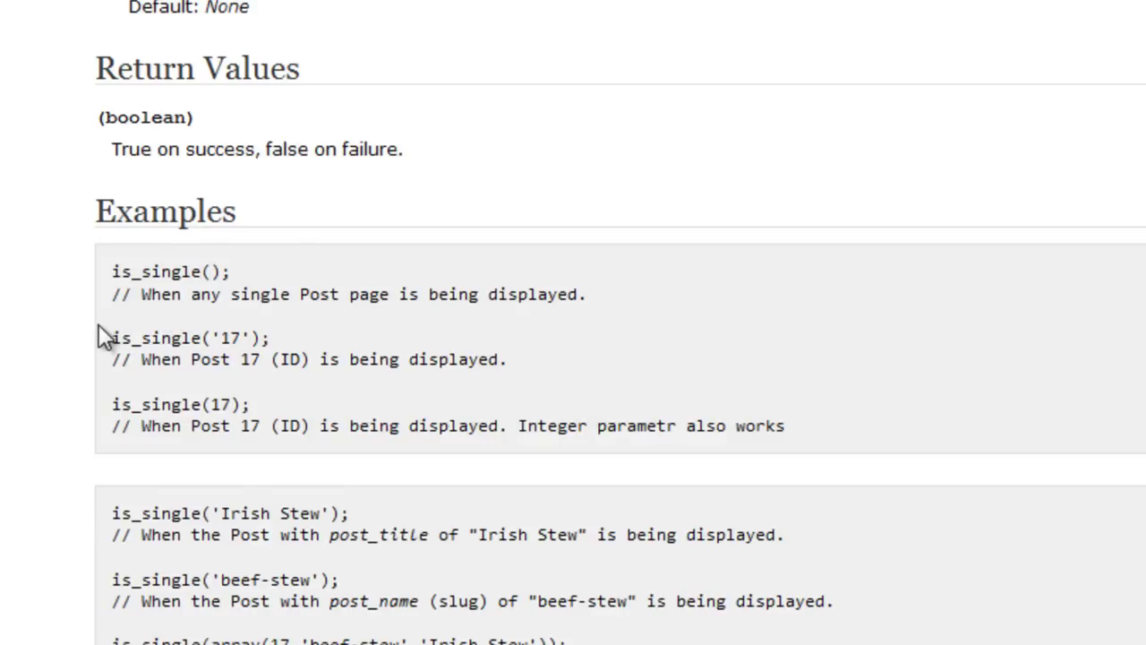
{"action": "left_click_drag", "start_coordinate": [115, 339], "coordinate": [265, 339]}
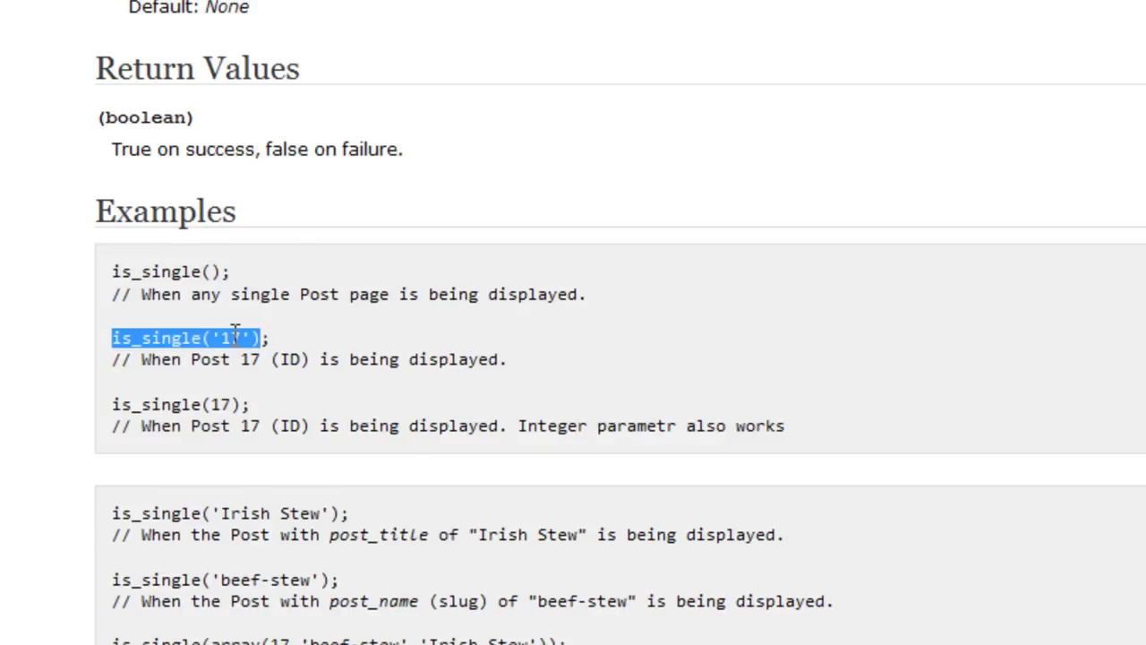
{"action": "right_click", "coordinate": [234, 336]}
{"action": "left_click", "coordinate": [272, 349]}
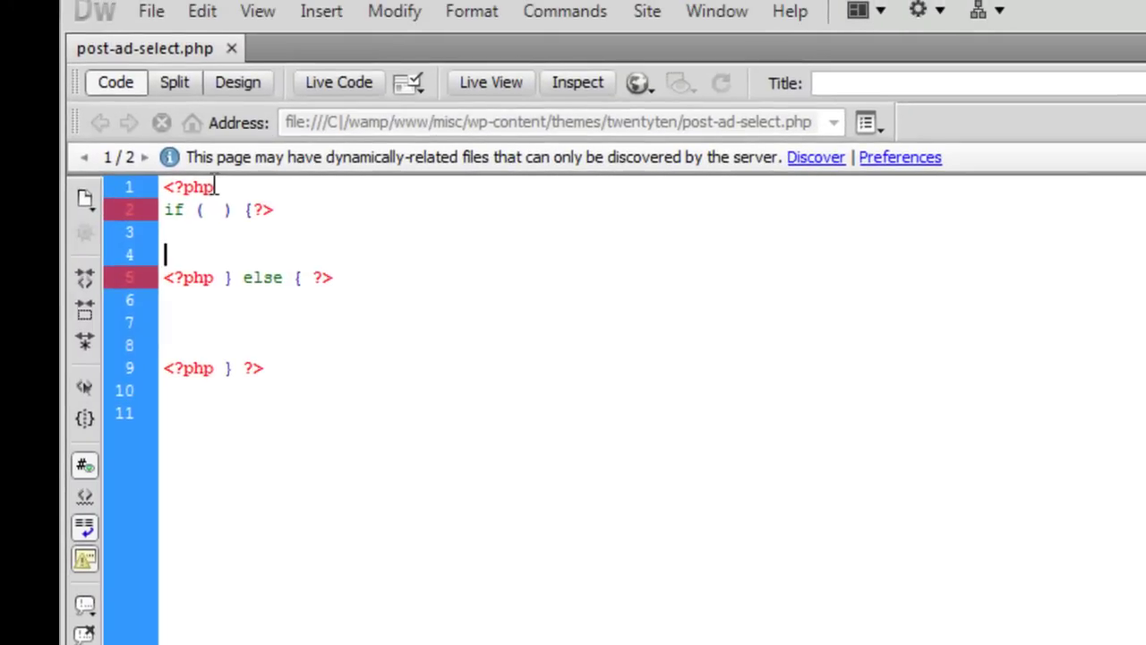
Paste is_single('17') into the empty if condition of post-ad-select.php.
{"action": "left_click", "coordinate": [212, 209]}
{"action": "key", "text": "ctrl+v"}
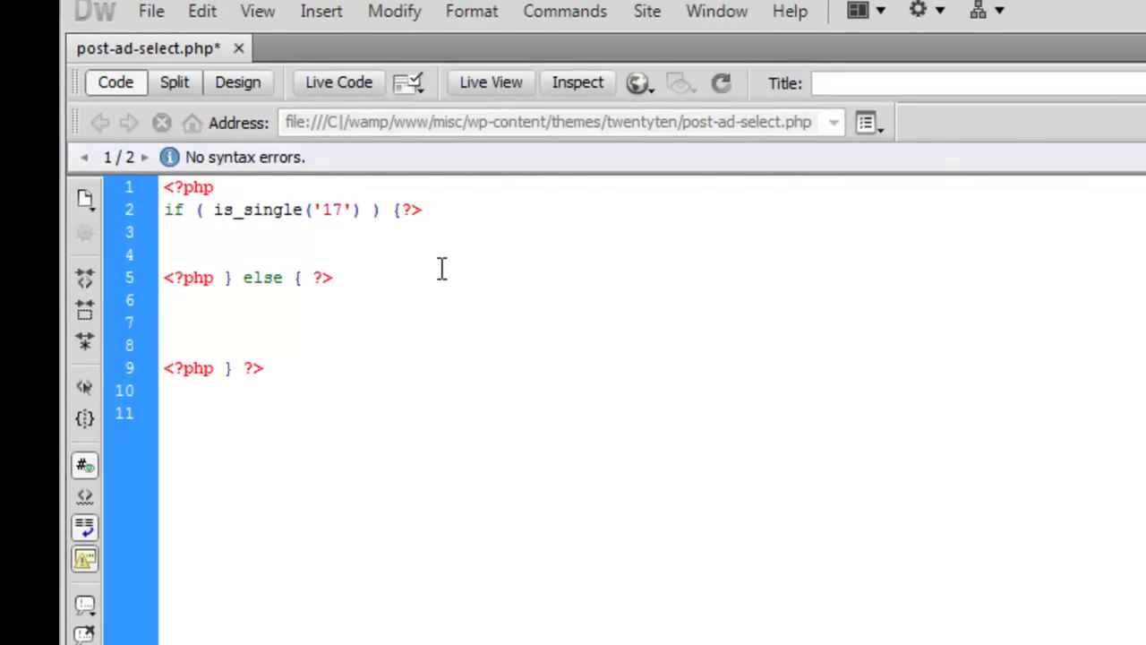
{"action": "key", "text": "Down"}
{"action": "key", "text": "Down"}
{"action": "key", "text": "Down"}
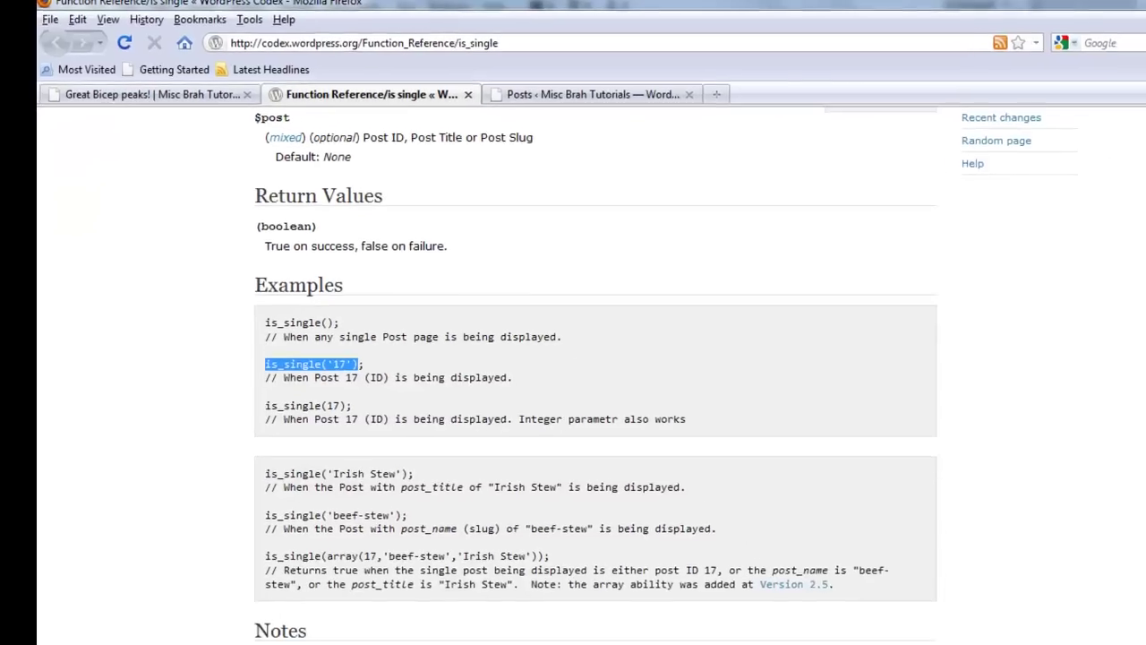
Browse the blog home page posts in Firefox, then return to post-ad-select.php.
{"action": "left_click", "coordinate": [119, 95]}
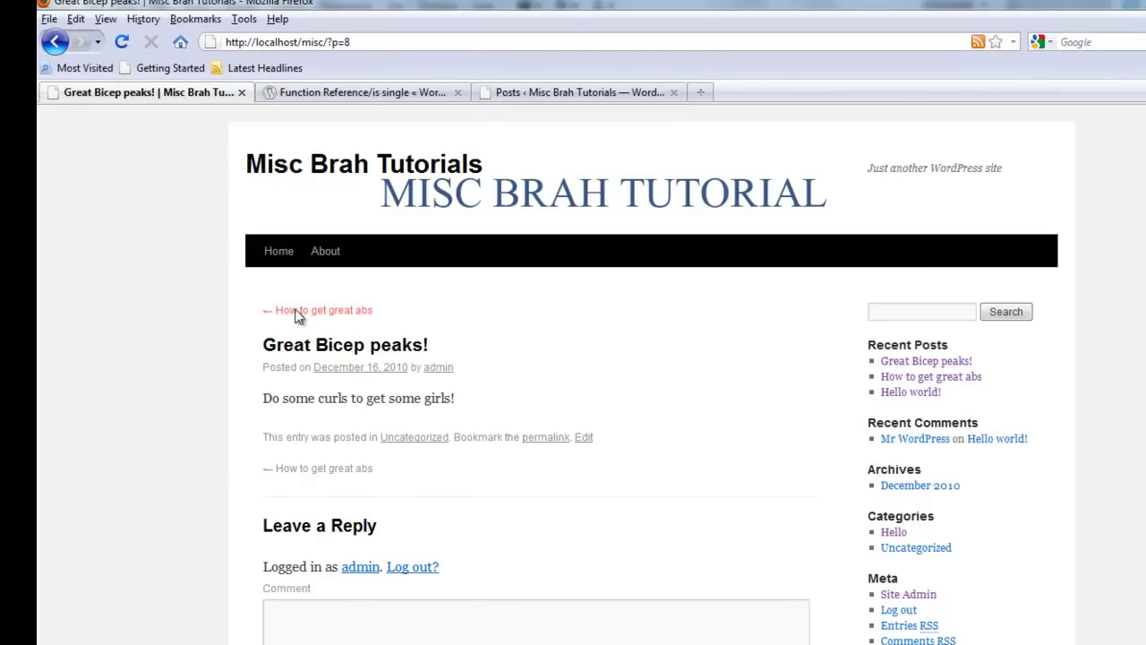
{"action": "left_click", "coordinate": [275, 251]}
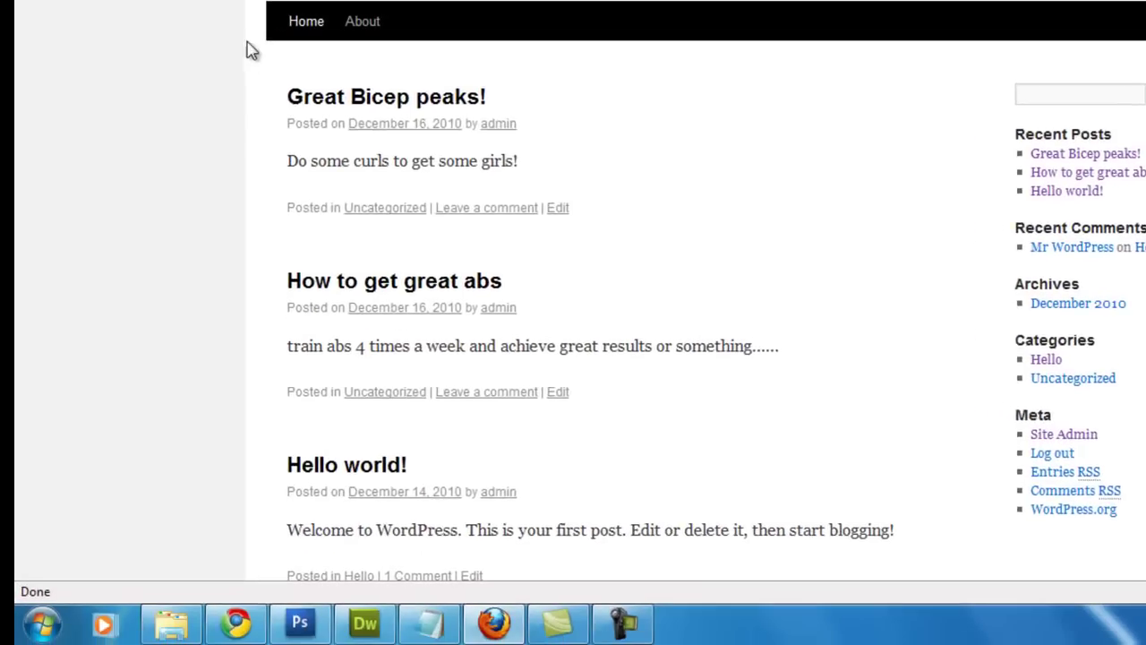
{"action": "scroll", "coordinate": [248, 45], "scroll_direction": "down", "scroll_amount": 3}
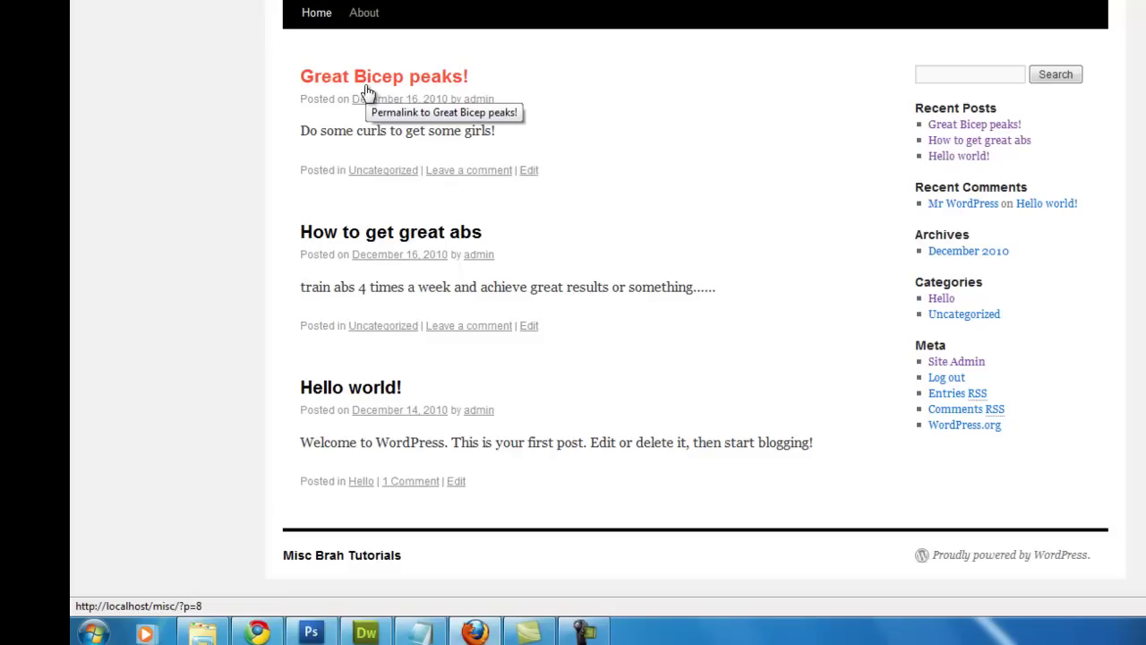
{"action": "left_click", "coordinate": [368, 632]}
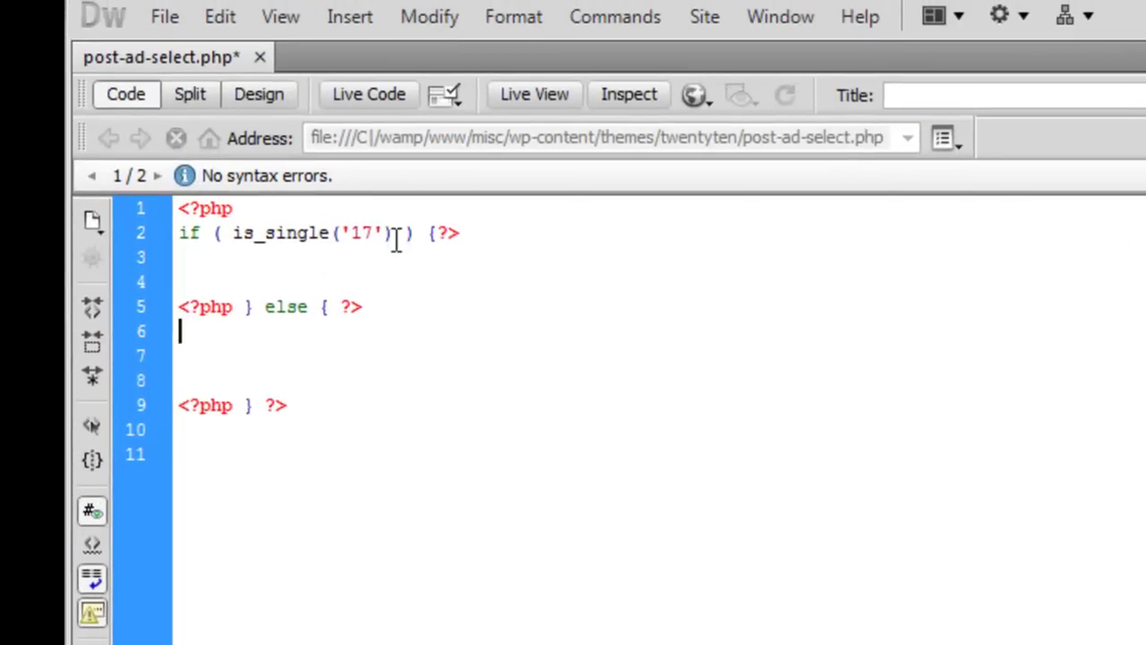
Change the condition to is_single('8'), add a Hello Post 8 <h2> heading, and save.
{"action": "left_click_drag", "start_coordinate": [376, 233], "coordinate": [349, 232]}
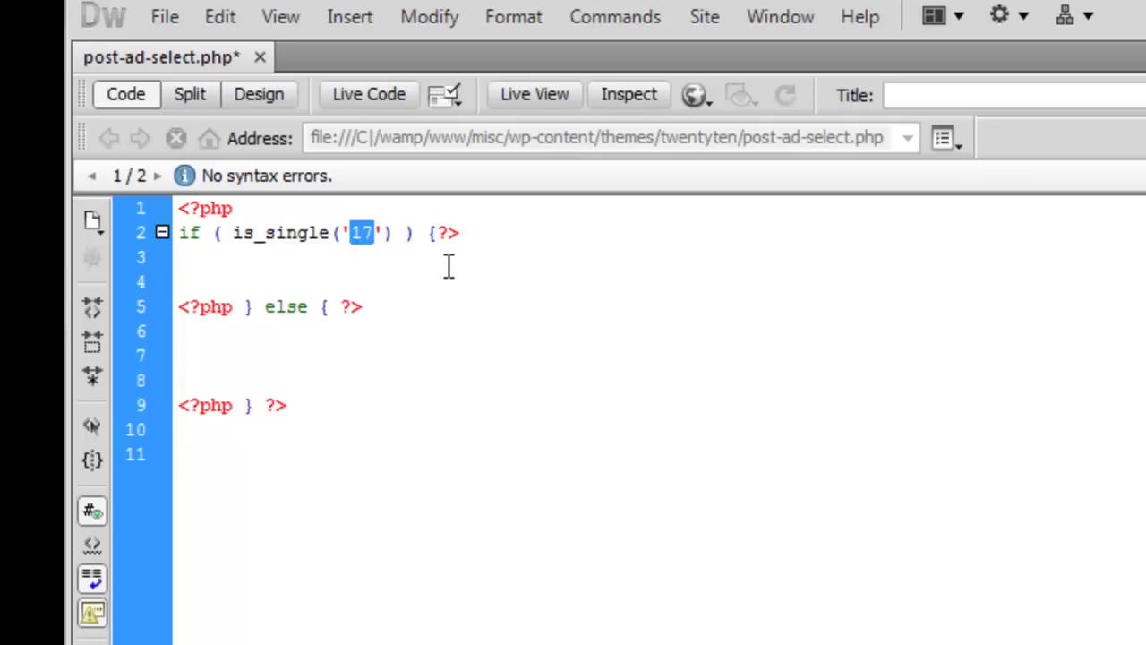
{"action": "type", "text": "8"}
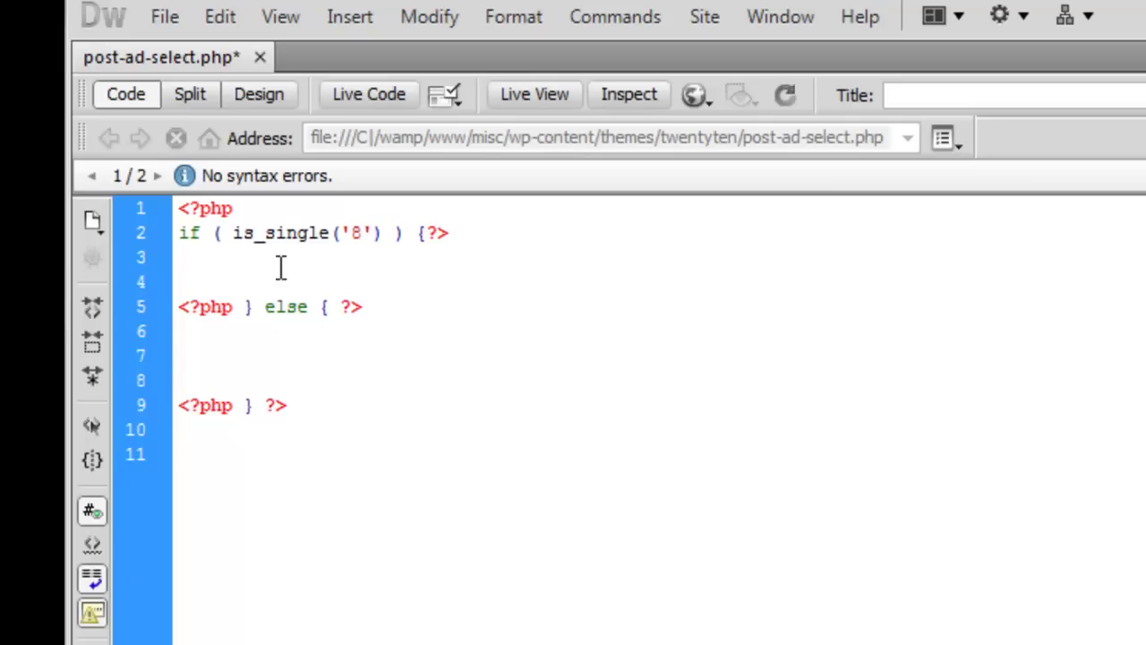
{"action": "key", "text": "Return"}
{"action": "type", "text": "<h"}
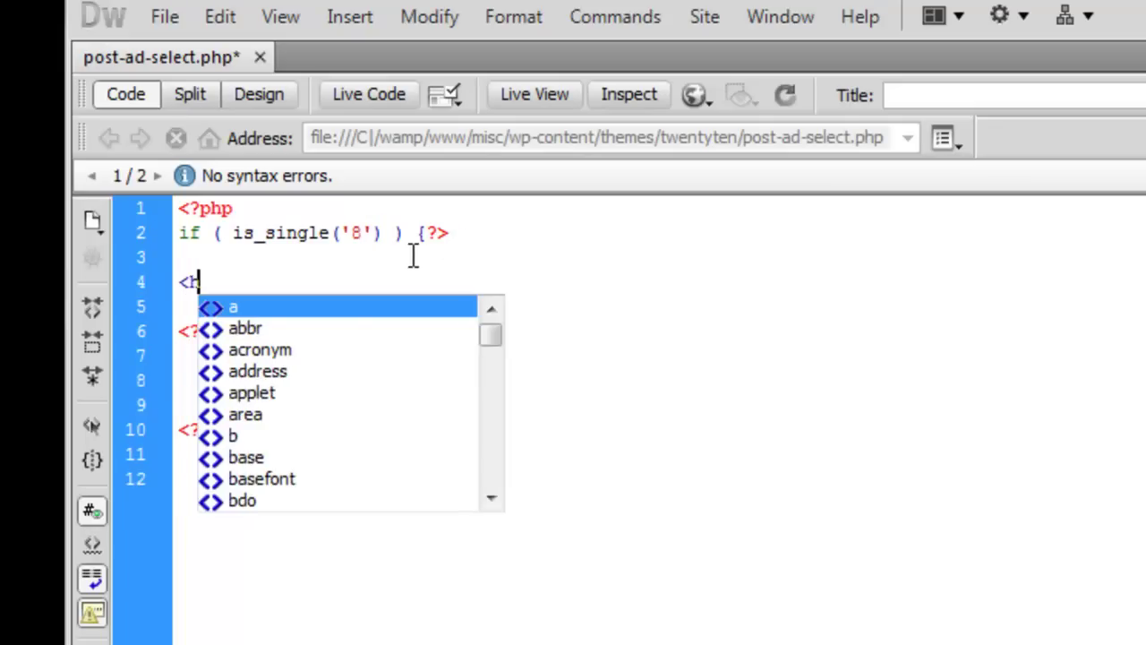
{"action": "type", "text": "2>"}
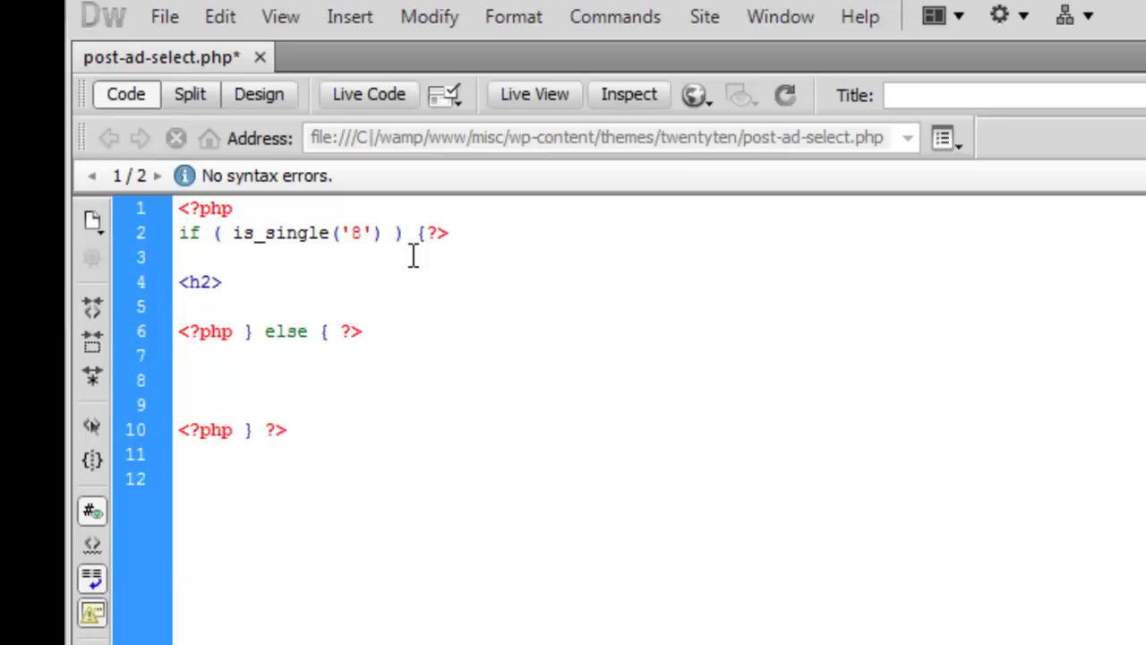
{"action": "type", "text": "Hello Post 8"}
{"action": "type", "text": "<"}
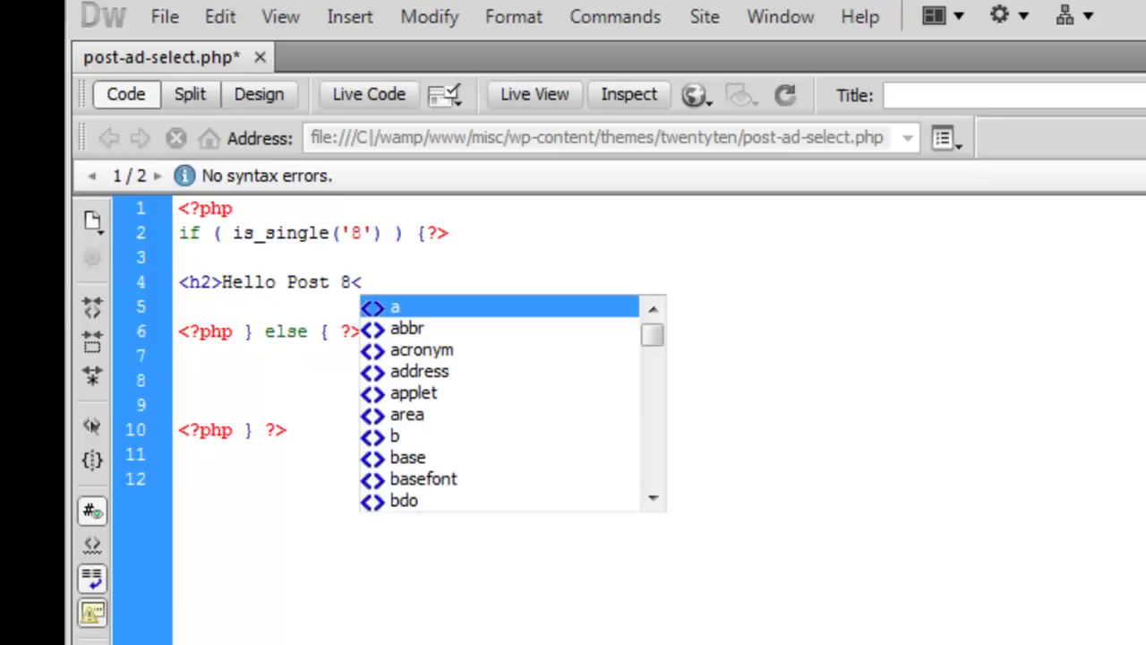
{"action": "type", "text": "/h2>"}
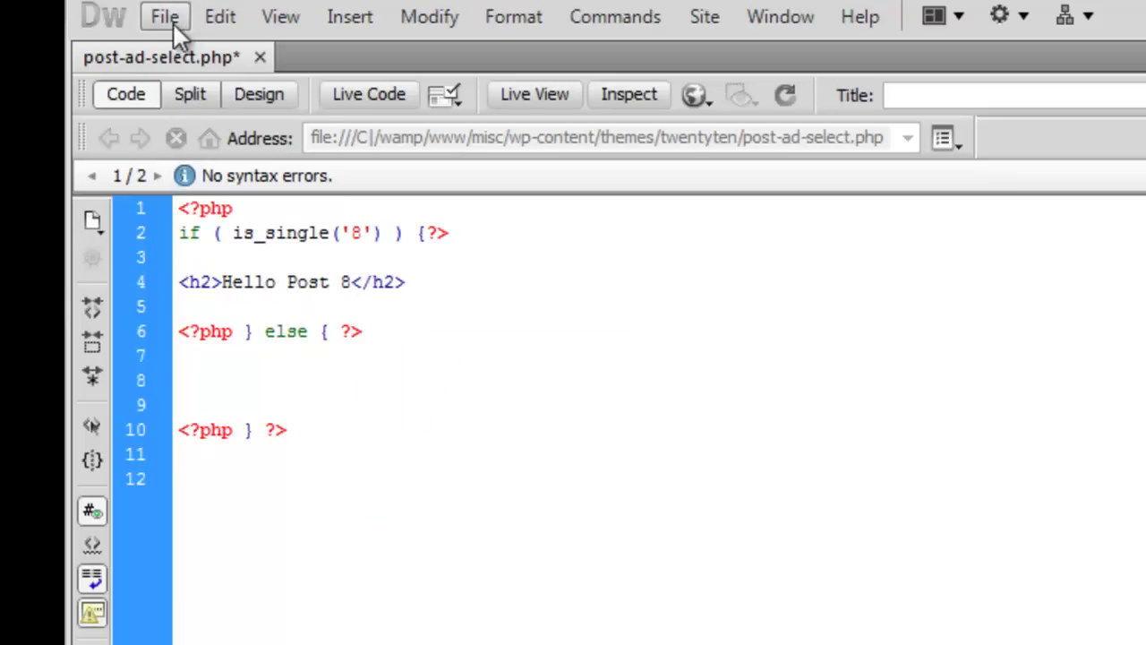
{"action": "left_click", "coordinate": [164, 16]}
{"action": "left_click", "coordinate": [269, 344]}
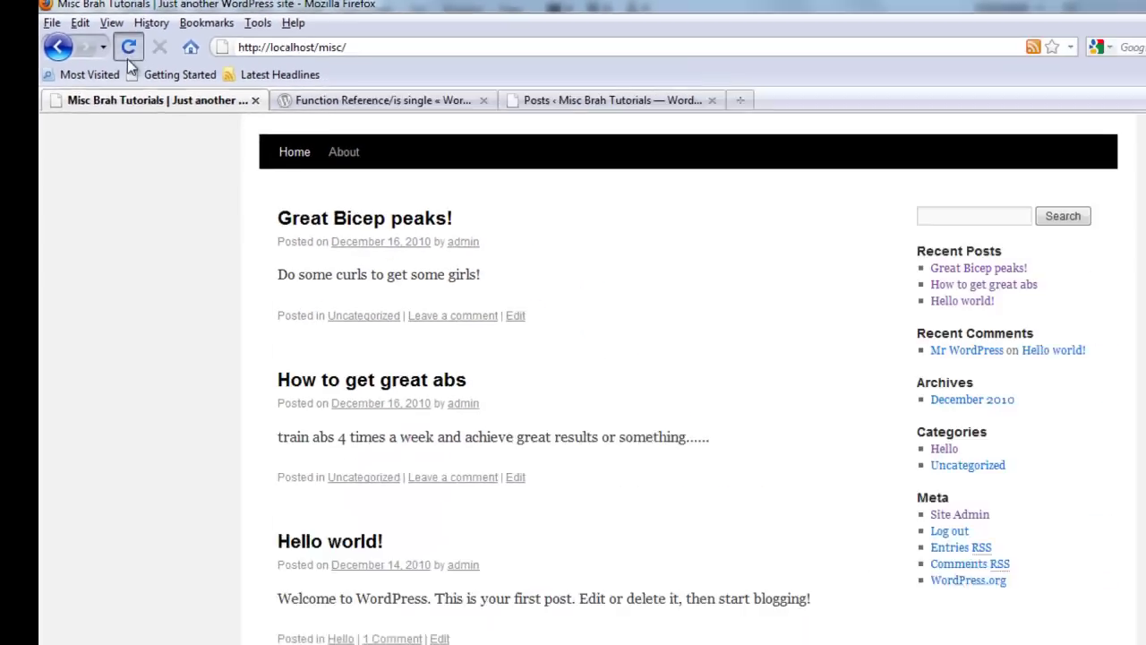
Reload the blog and open Great Bicep peaks! to see the Hello Post 8 heading.
{"action": "left_click", "coordinate": [128, 49]}
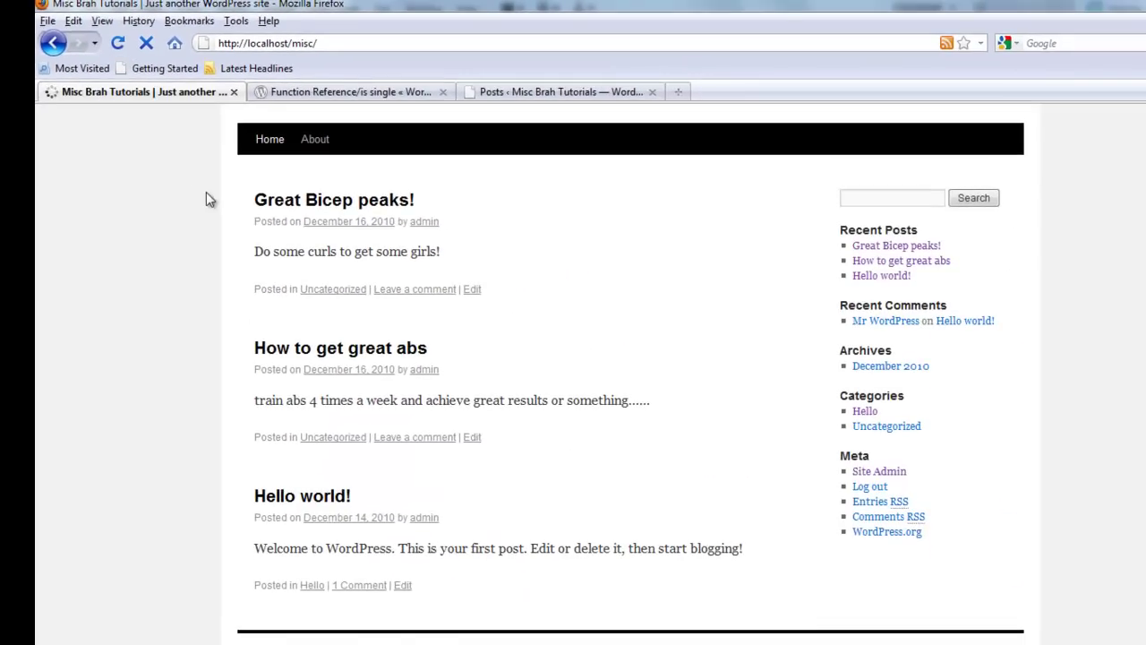
{"action": "left_click", "coordinate": [289, 203]}
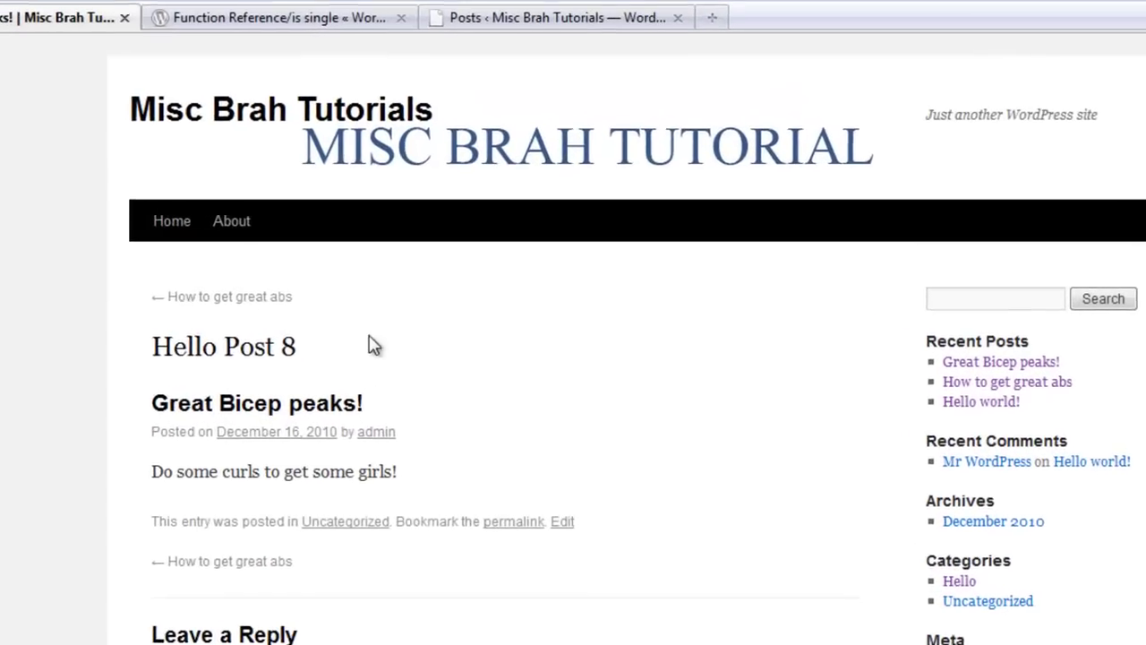
{"action": "mouse_move", "coordinate": [371, 346]}
{"action": "left_mouse_down"}
{"action": "mouse_move", "coordinate": [49, 328]}
{"action": "mouse_move", "coordinate": [147, 333]}
{"action": "left_mouse_up"}
{"action": "left_click", "coordinate": [347, 369]}
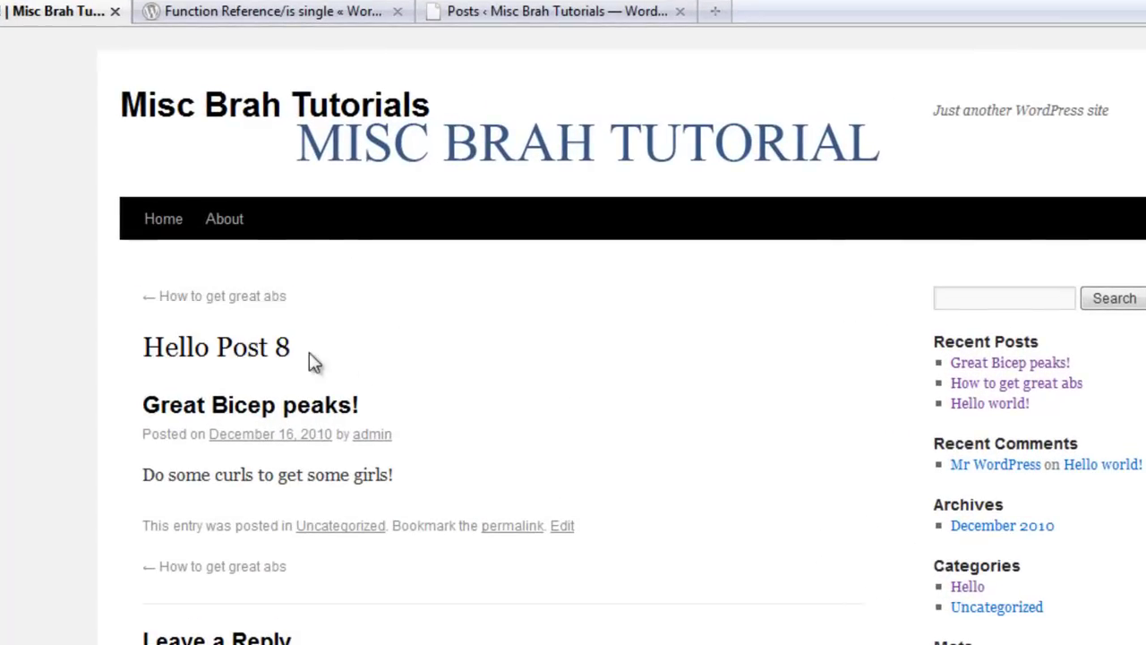
{"action": "scroll", "coordinate": [274, 277], "scroll_direction": "down", "scroll_amount": 3}
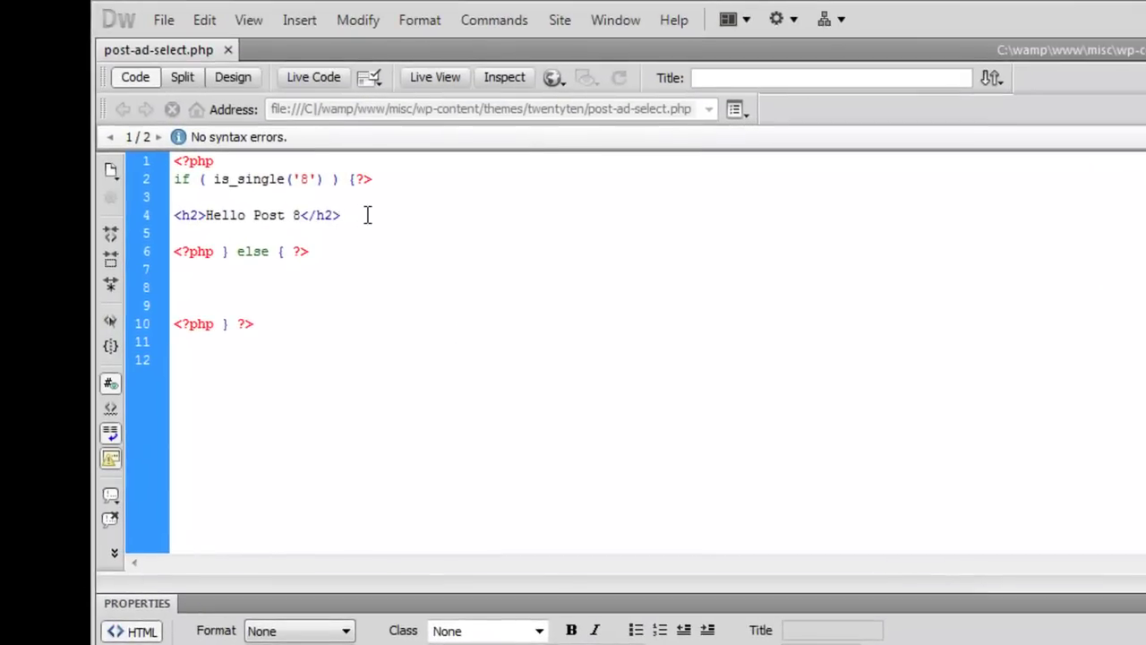
Inspect the heading and is_single('8') lines, then type 'if' after else on line 6.
{"action": "left_click_drag", "start_coordinate": [365, 215], "coordinate": [146, 215]}
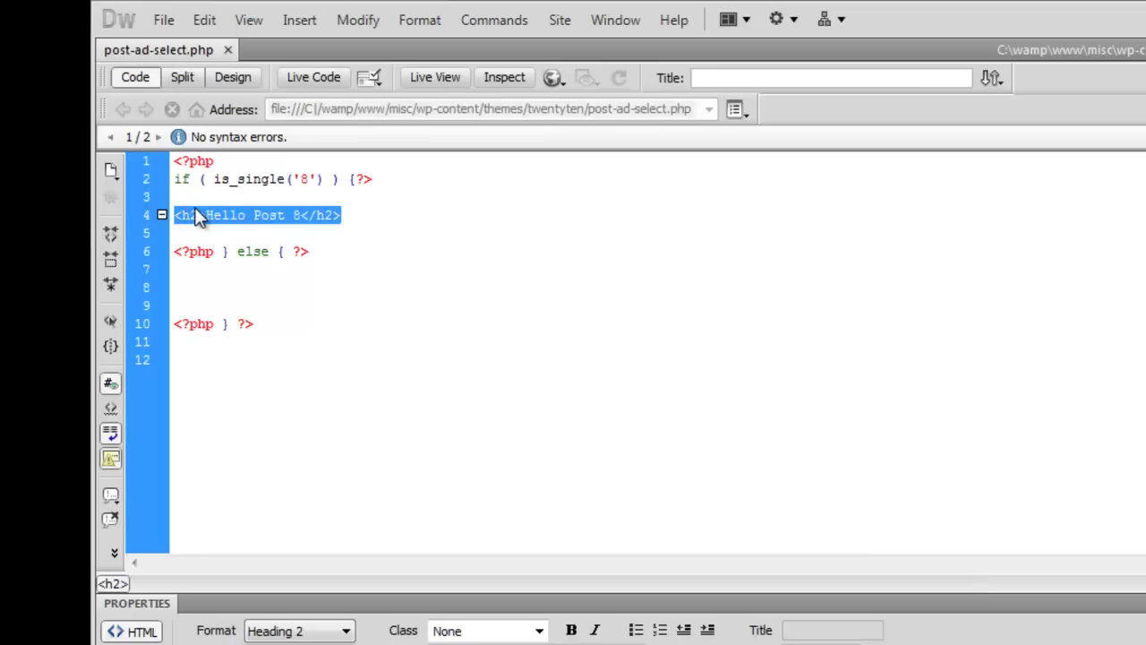
{"action": "left_click", "coordinate": [329, 226]}
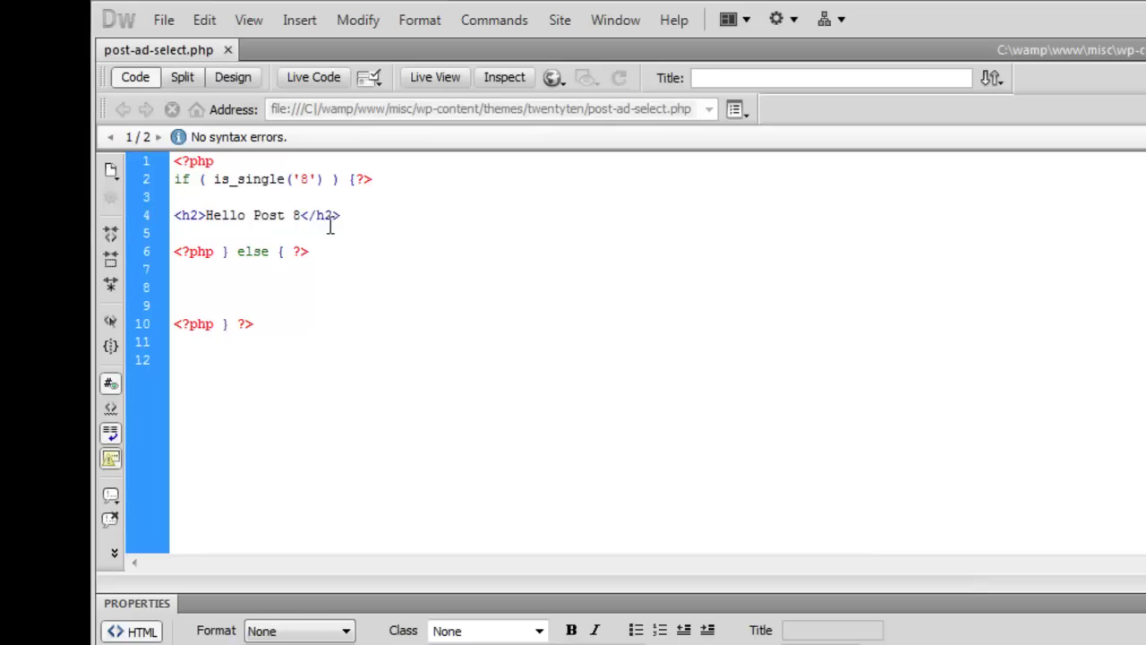
{"action": "left_click", "coordinate": [219, 222]}
{"action": "mouse_move", "coordinate": [323, 176]}
{"action": "left_mouse_down"}
{"action": "mouse_move", "coordinate": [202, 182]}
{"action": "mouse_move", "coordinate": [225, 184]}
{"action": "left_mouse_up"}
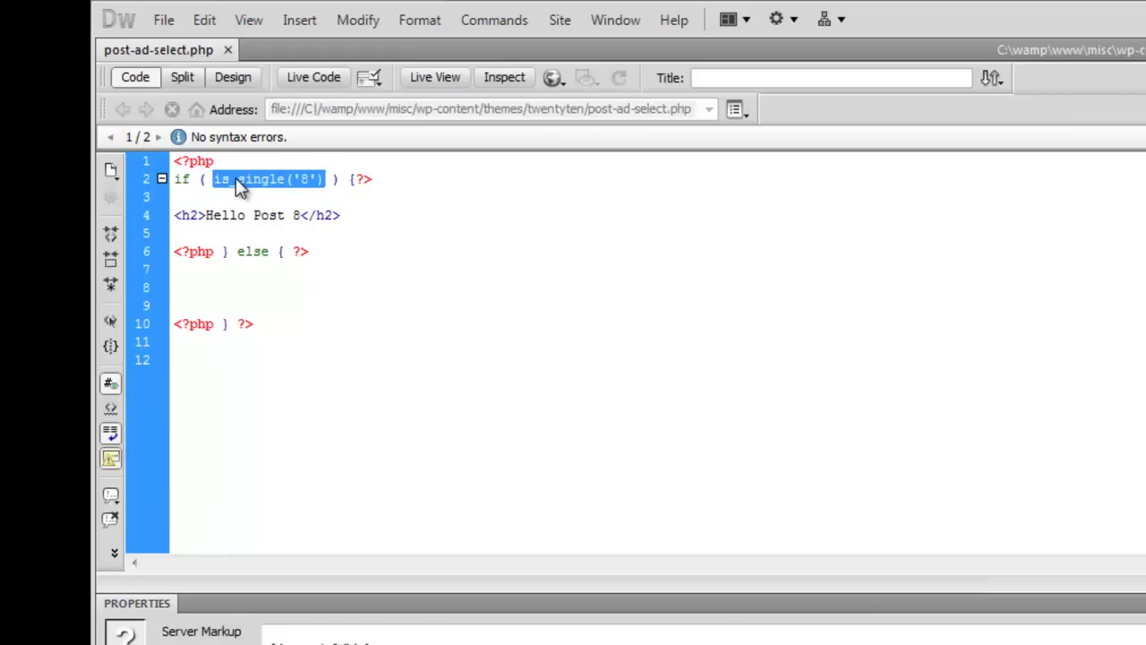
{"action": "left_click_drag", "start_coordinate": [199, 179], "coordinate": [338, 182]}
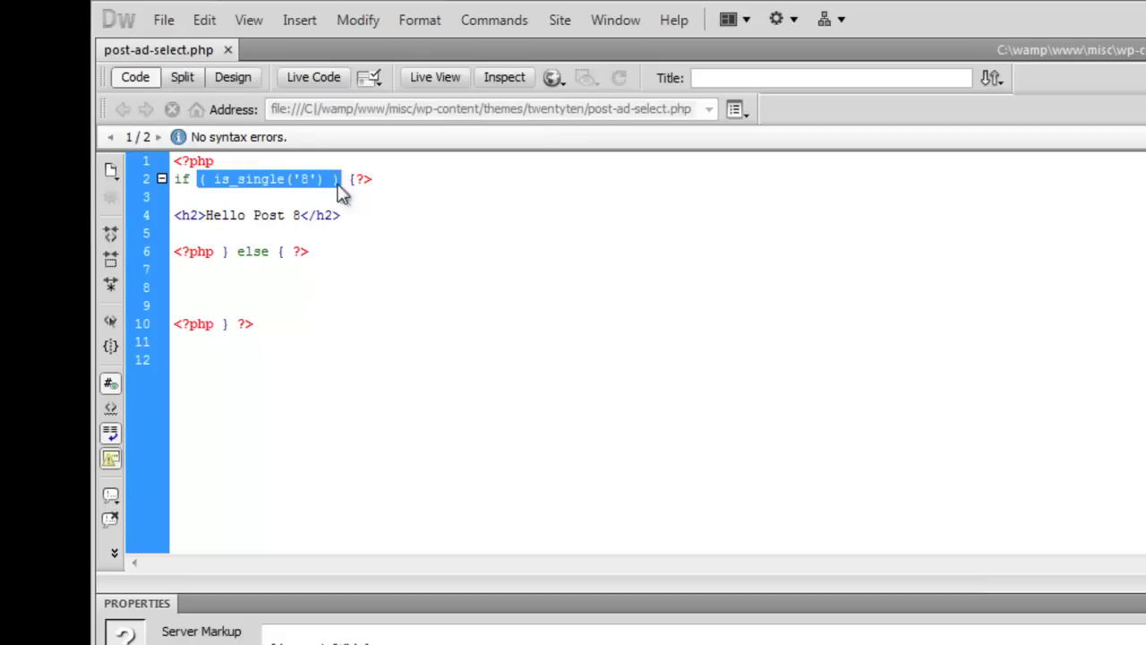
{"action": "left_click", "coordinate": [249, 216]}
{"action": "left_click", "coordinate": [275, 252]}
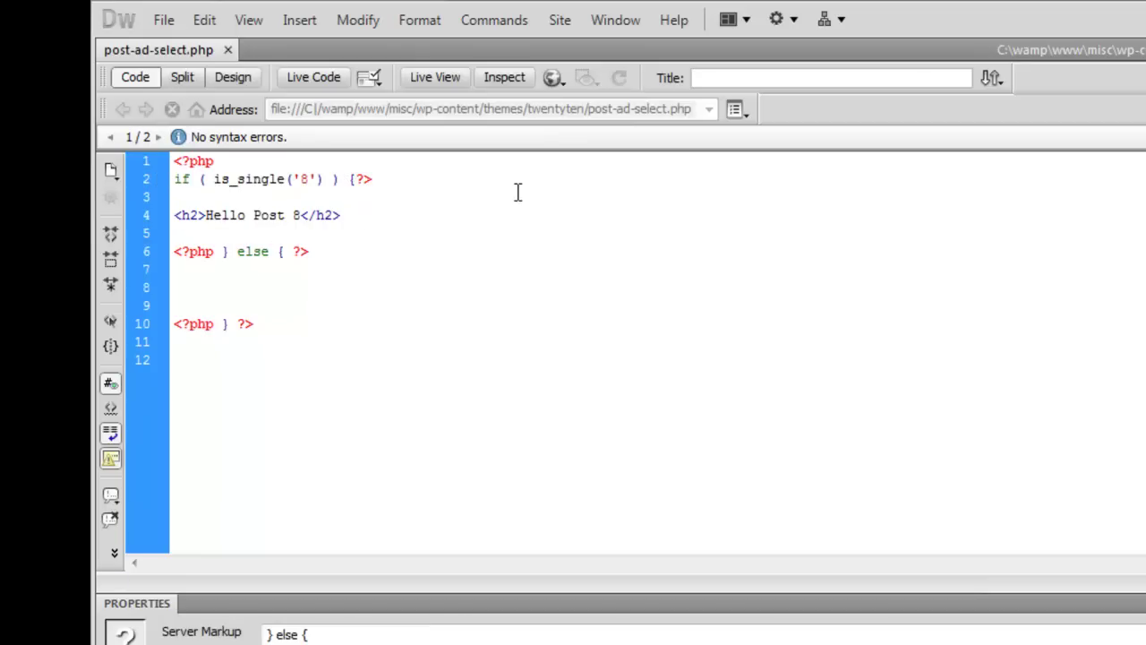
{"action": "type", "text": "if"}
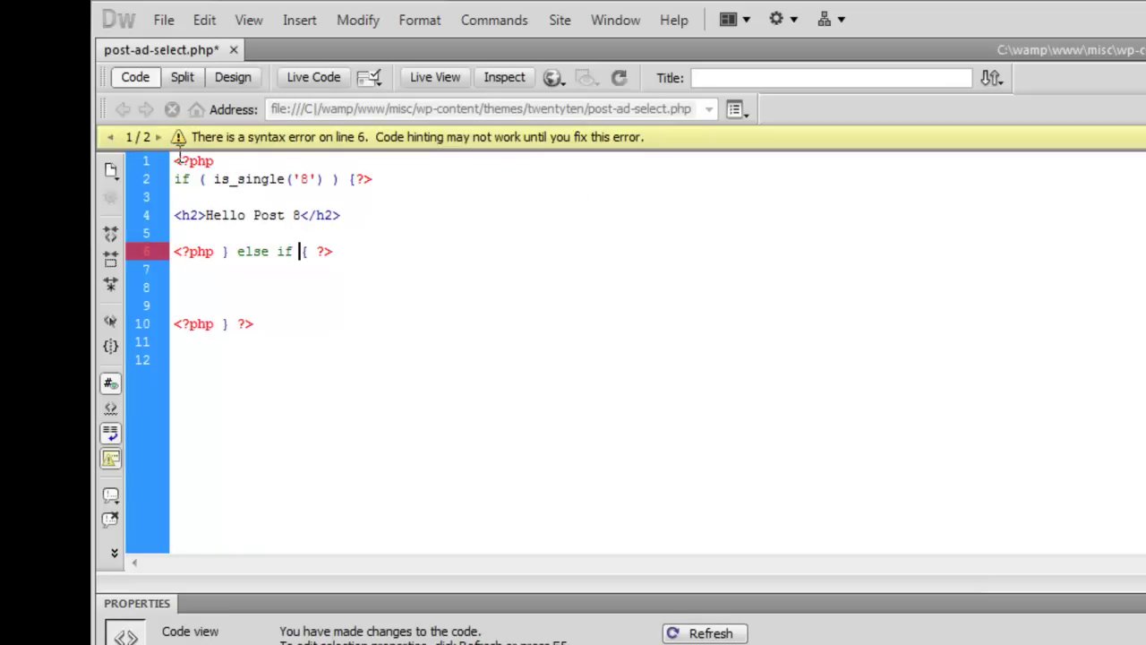
Paste the ( is_single('8') ) condition into the else if and check the blog page.
{"action": "left_click_drag", "start_coordinate": [341, 179], "coordinate": [199, 179]}
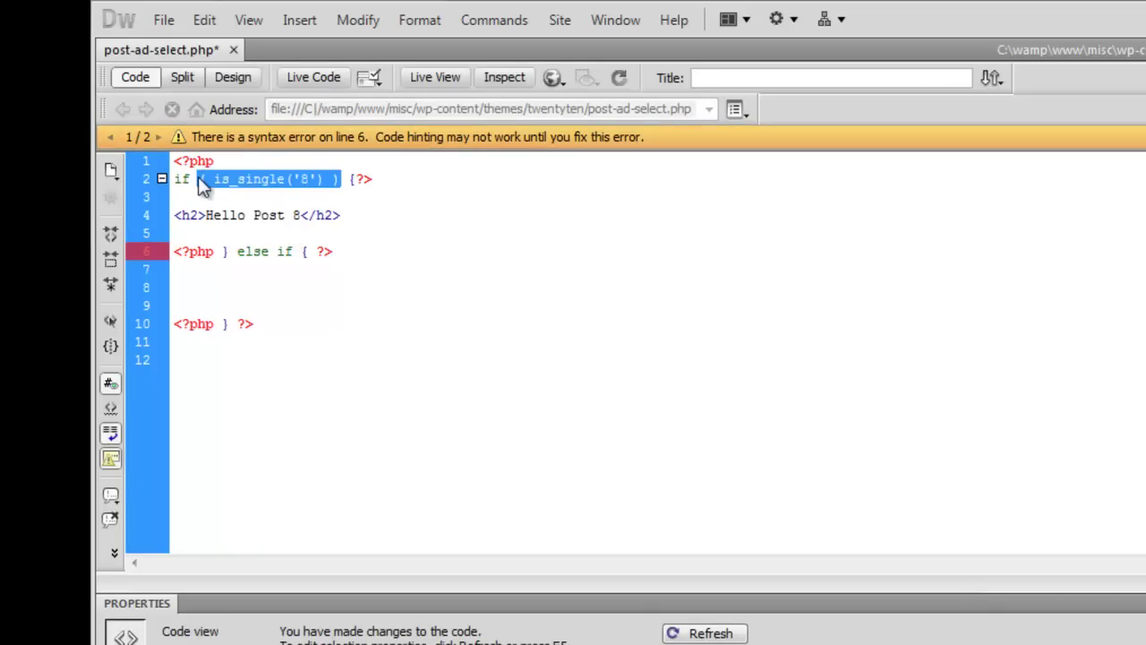
{"action": "left_click", "coordinate": [299, 252]}
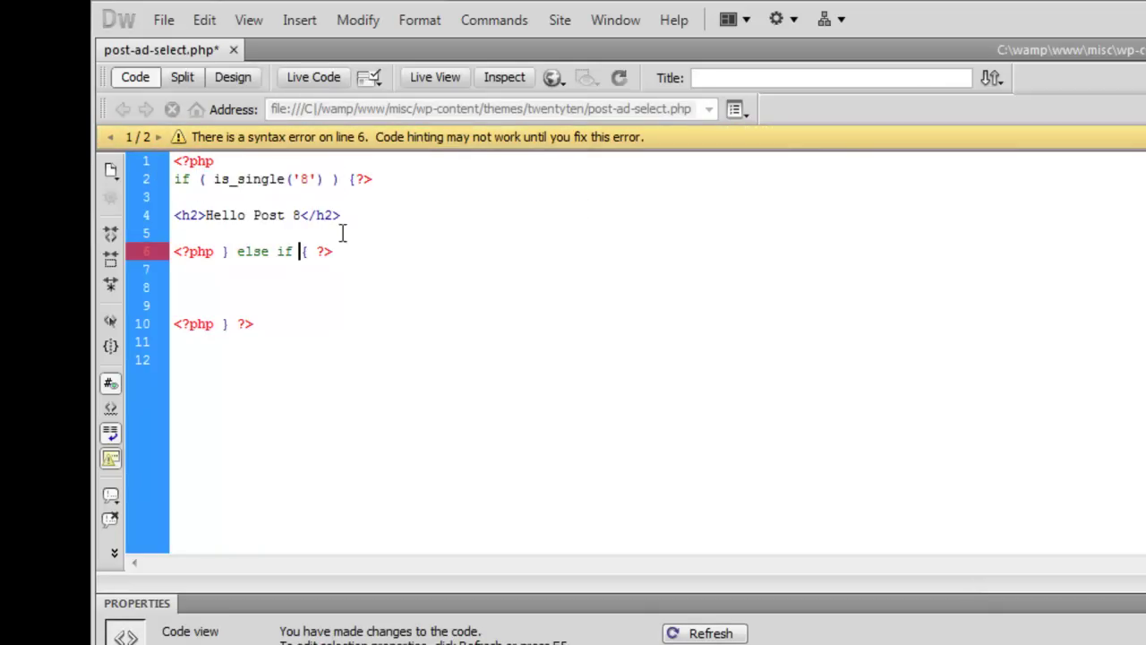
{"action": "type", "text": "( is_single('8') )"}
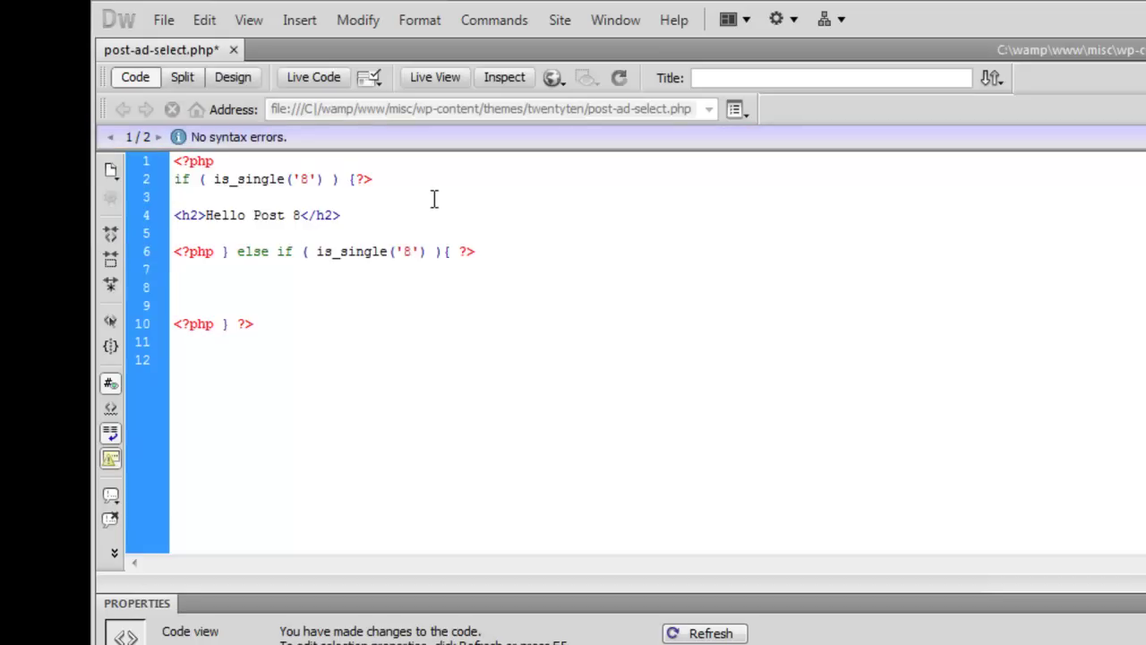
{"action": "key", "text": "alt+Tab"}
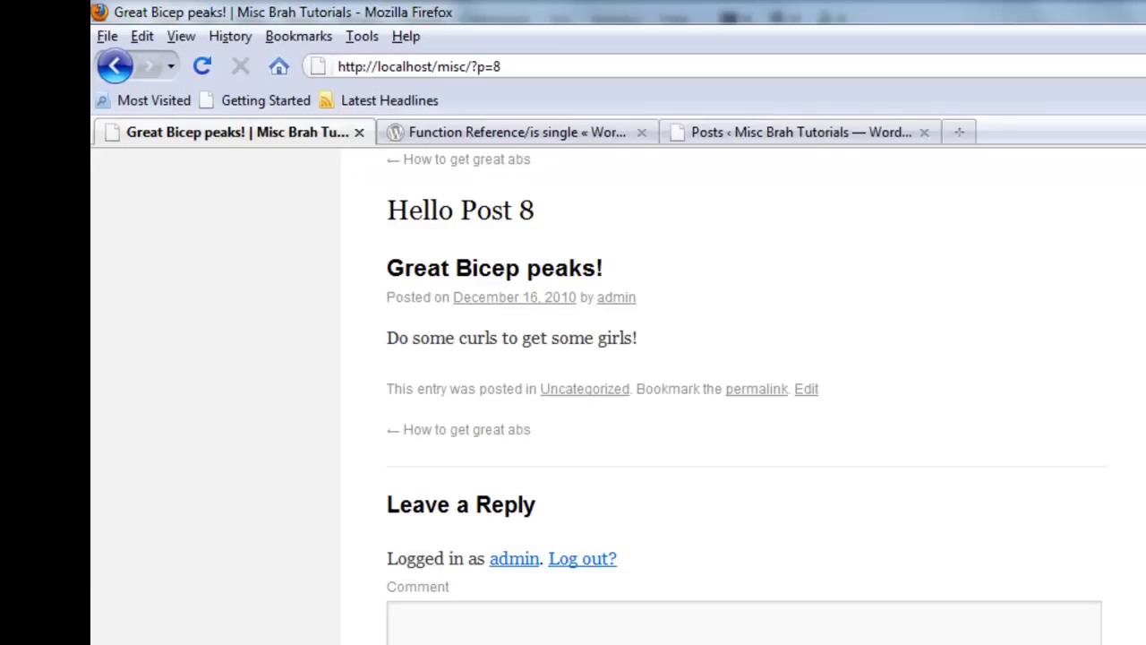
{"action": "left_click", "coordinate": [113, 67]}
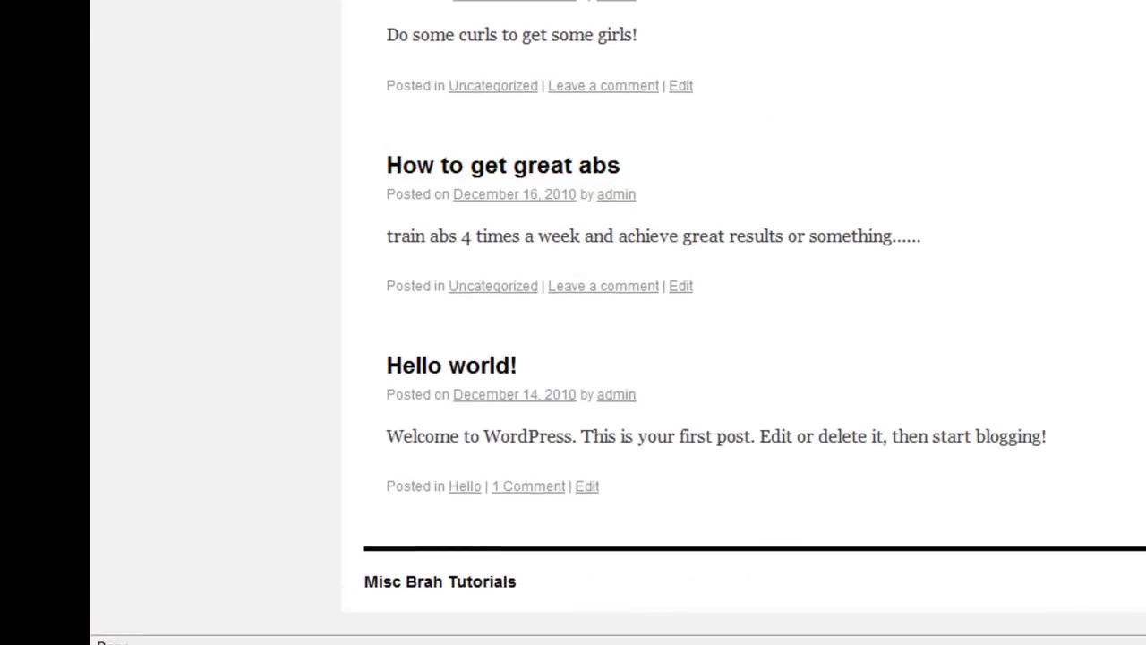
{"action": "key", "text": "alt+Tab"}
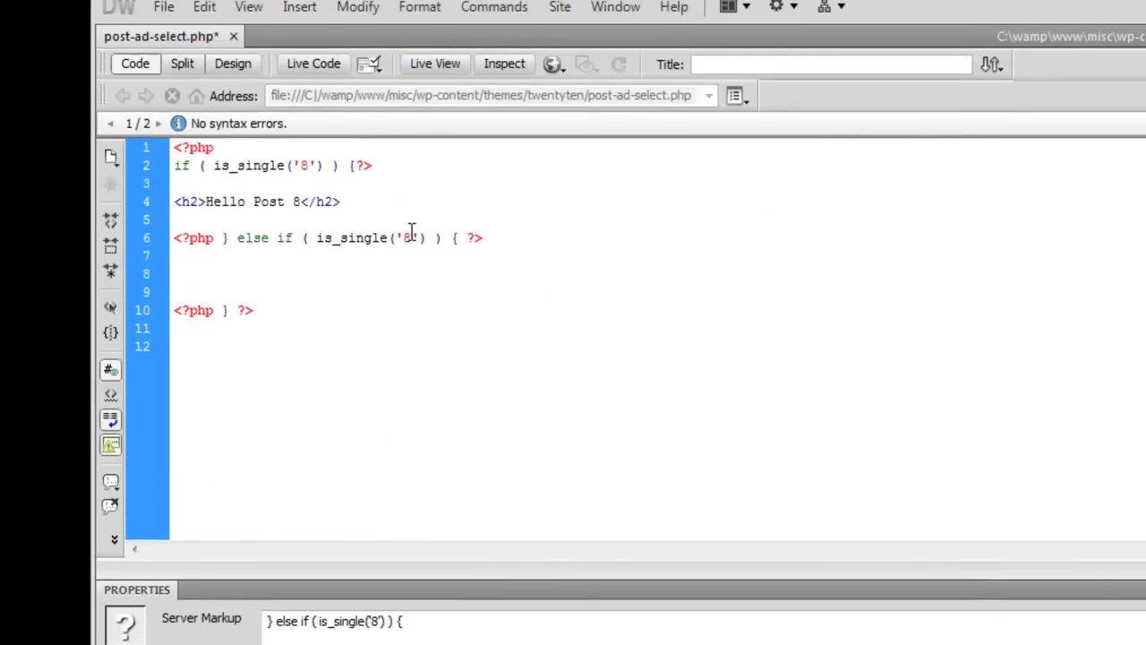
Change the line 6 condition to post 5 and add a Hello Post 5 heading on line 8.
{"action": "double_click", "coordinate": [409, 235]}
{"action": "type", "text": "5"}
{"action": "left_click_drag", "start_coordinate": [345, 201], "coordinate": [179, 202]}
{"action": "key", "text": "ctrl+c"}
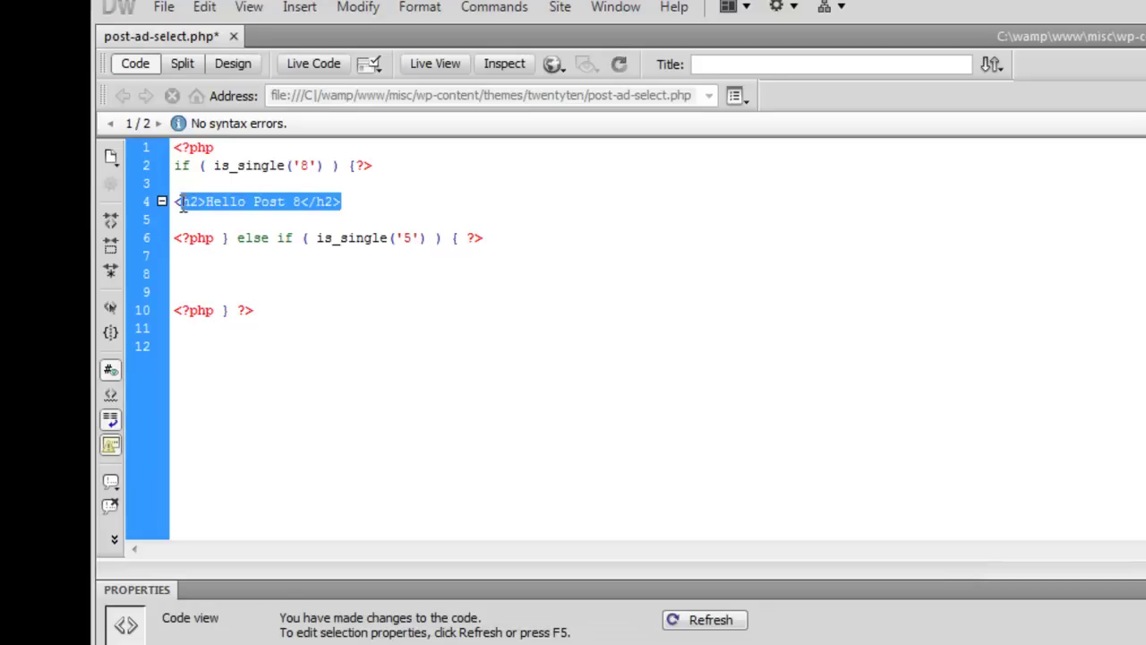
{"action": "left_click", "coordinate": [177, 271]}
{"action": "key", "text": "ctrl+v"}
{"action": "double_click", "coordinate": [297, 273]}
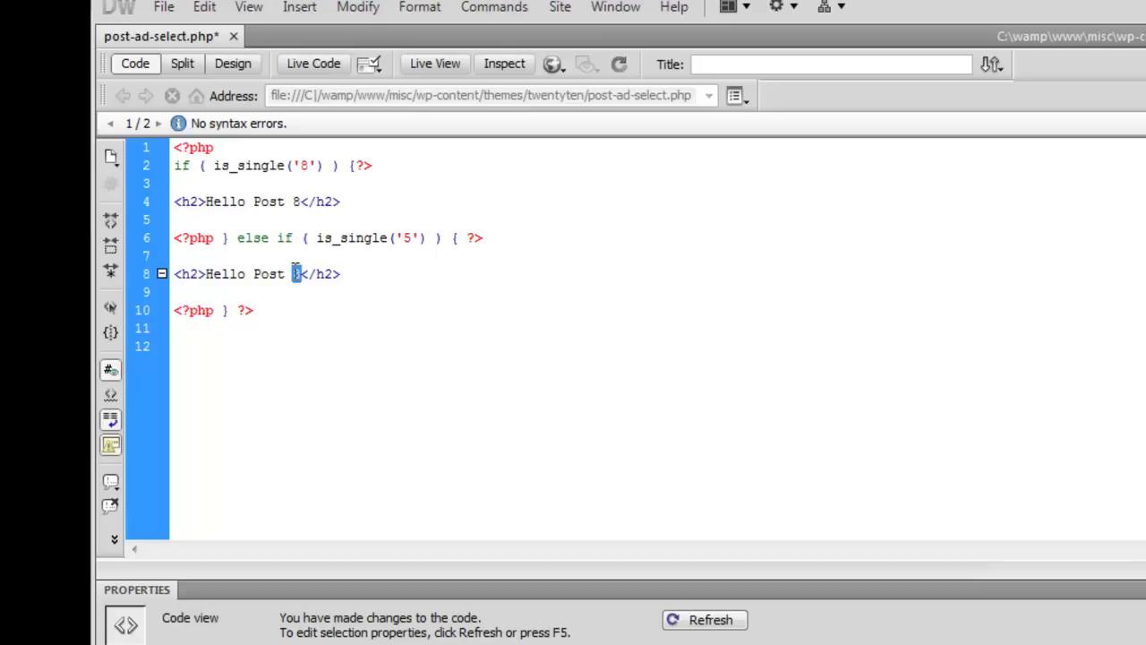
{"action": "type", "text": "5"}
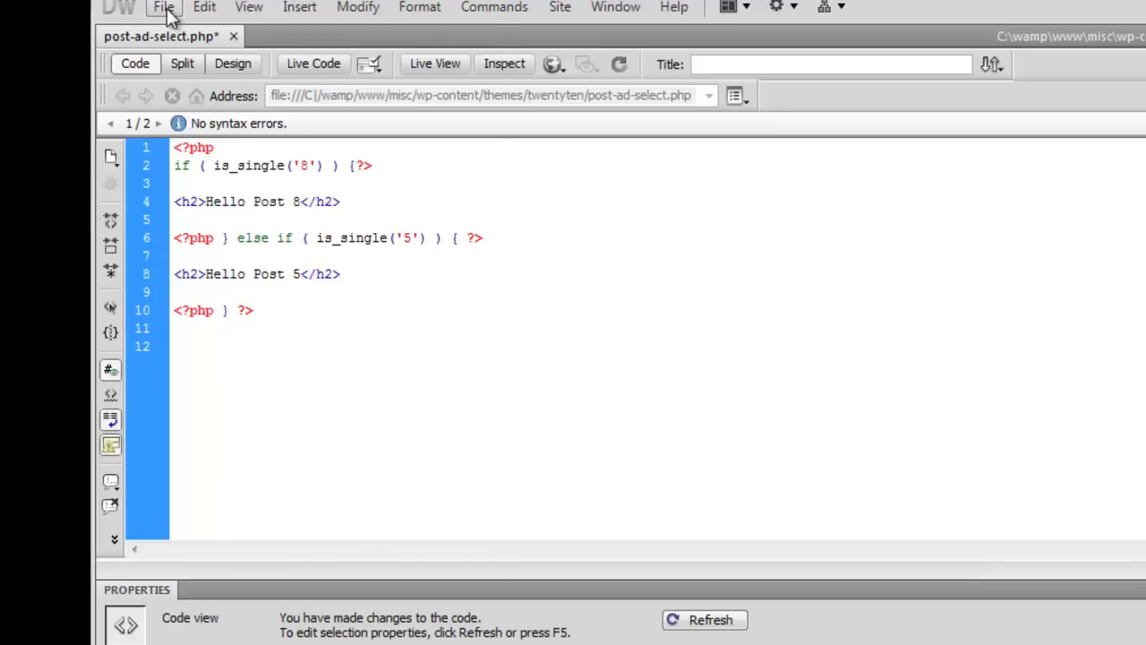
Save the template and reload the blog home page in Firefox.
{"action": "left_click", "coordinate": [165, 11]}
{"action": "left_click", "coordinate": [205, 248]}
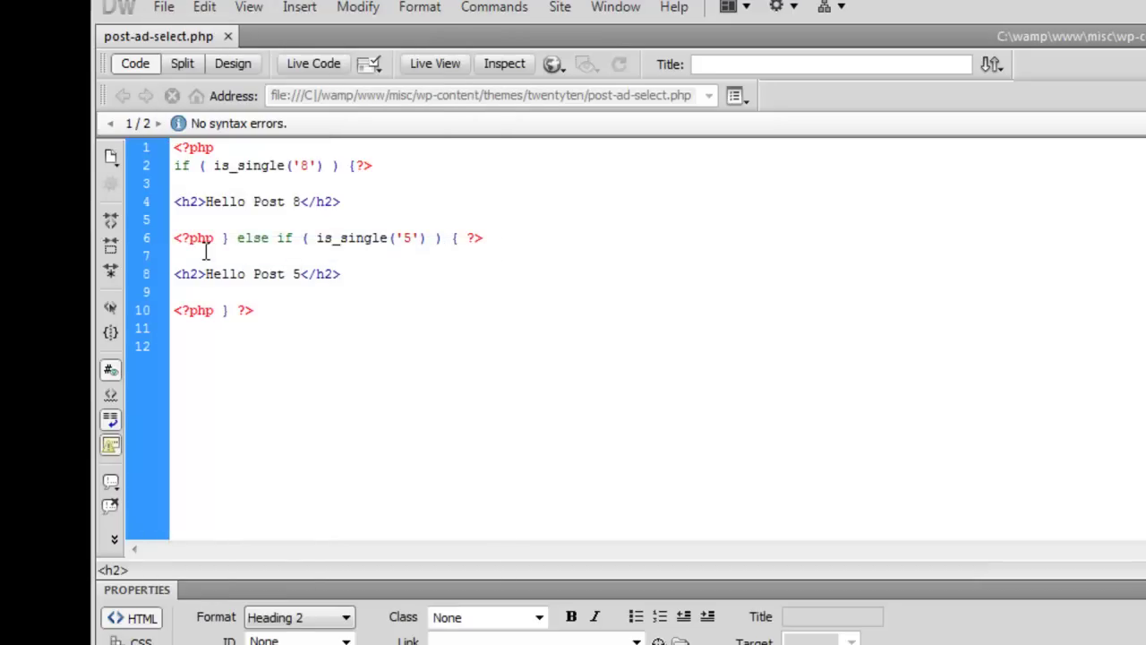
{"action": "left_click", "coordinate": [267, 274]}
{"action": "key", "text": "alt+Tab"}
{"action": "key", "text": "F5"}
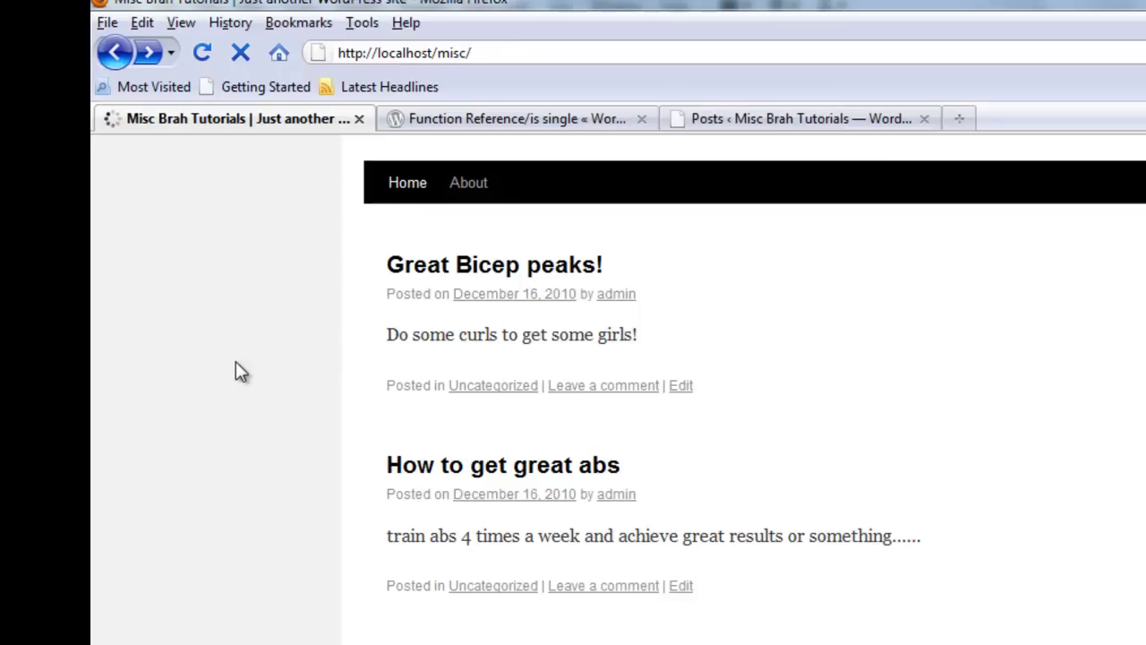
Confirm the How to get great abs post shows Hello Post 5, then go back to the home page and the code.
{"action": "left_click", "coordinate": [543, 467]}
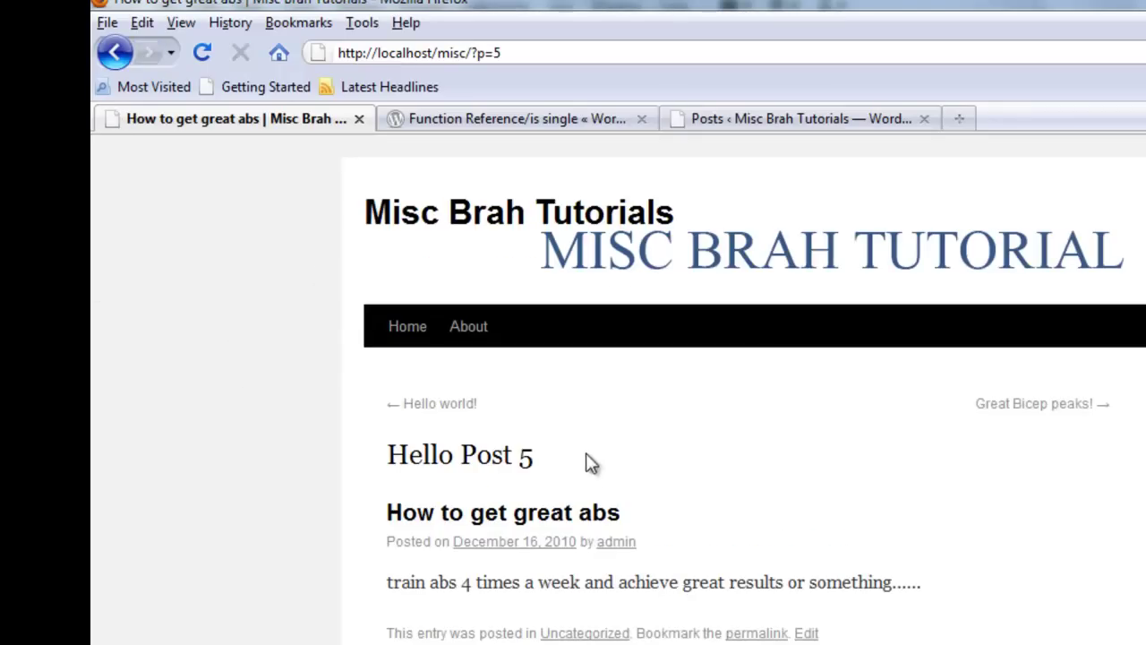
{"action": "left_click_drag", "start_coordinate": [585, 460], "coordinate": [384, 445]}
{"action": "left_click", "coordinate": [175, 468]}
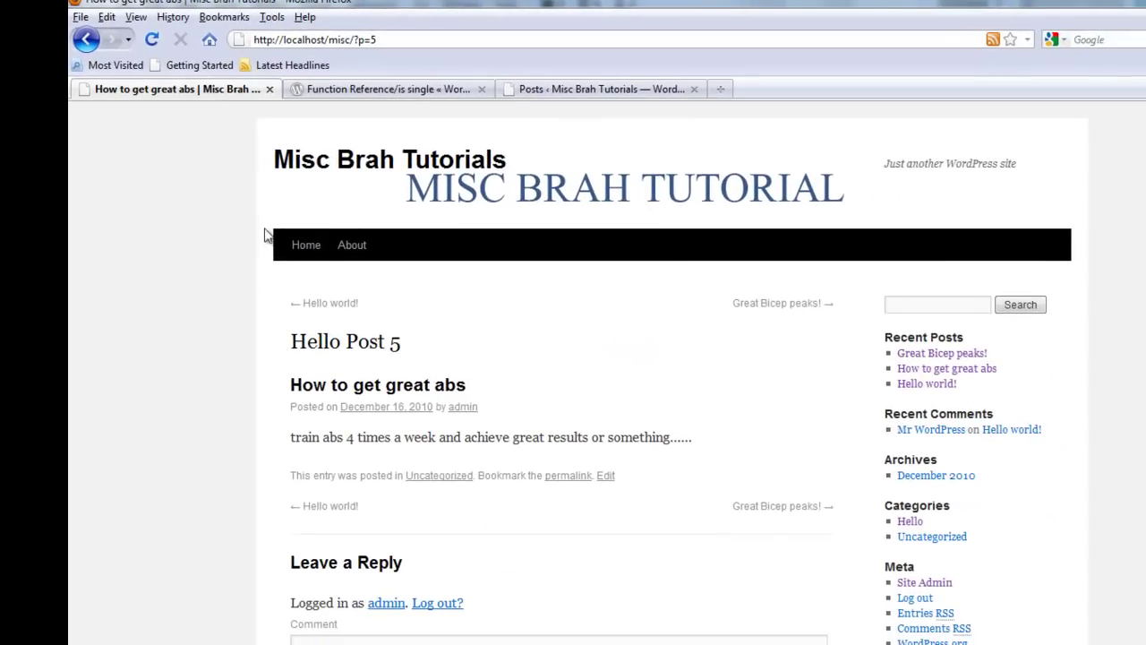
{"action": "left_click", "coordinate": [302, 251]}
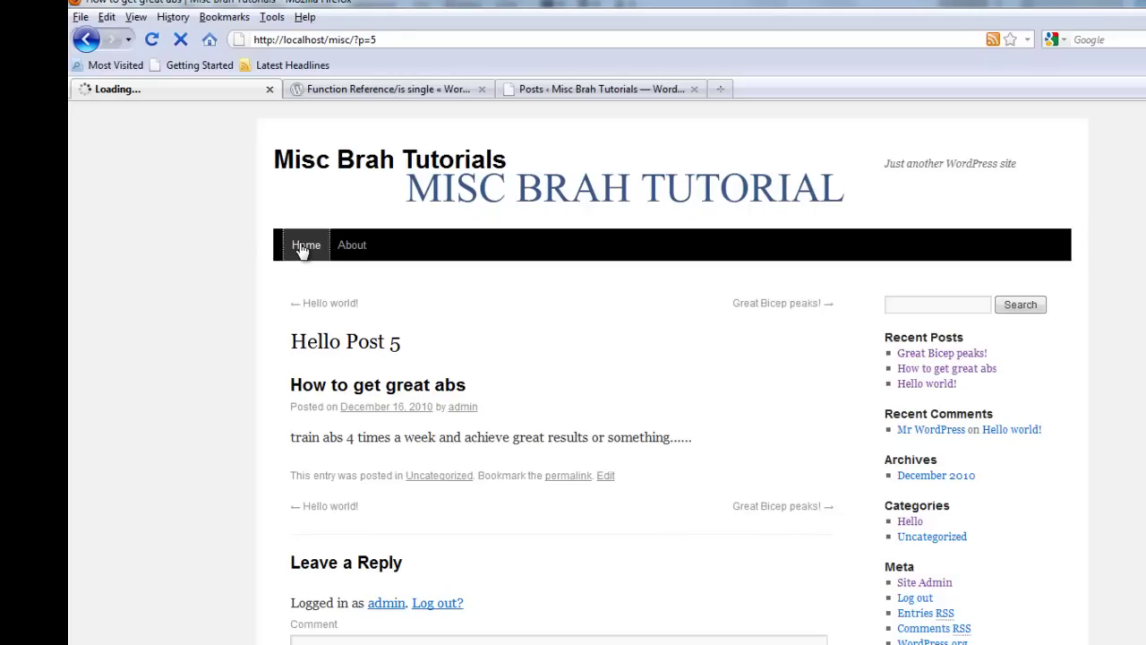
{"action": "key", "text": "alt+Tab"}
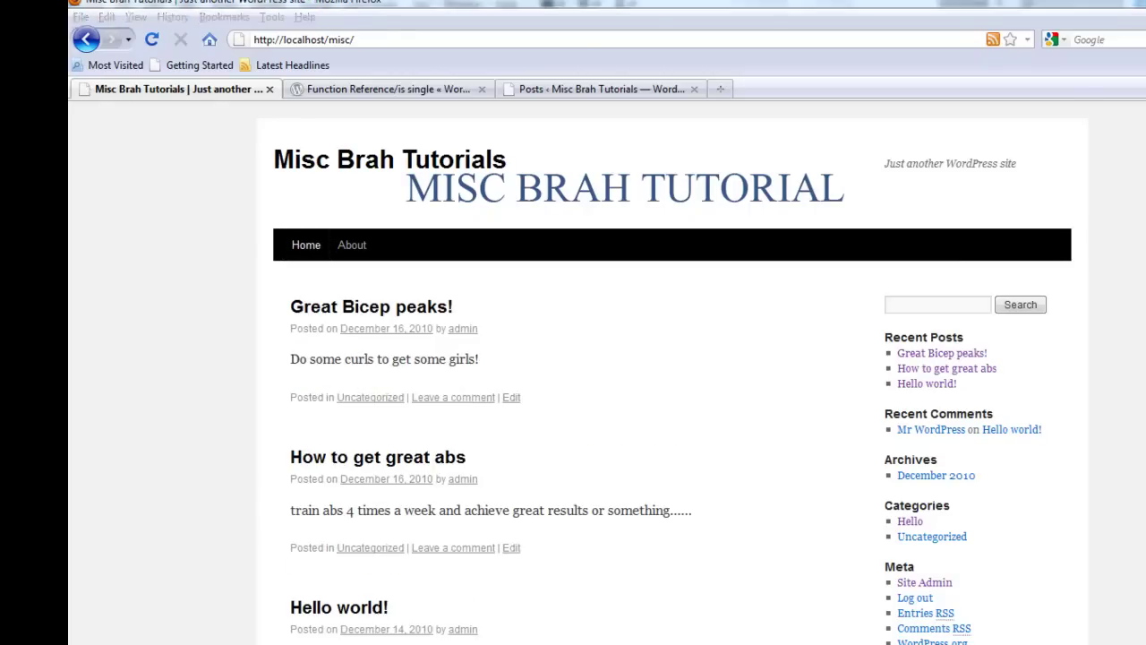
{"action": "left_click", "coordinate": [249, 264]}
Review the template code and the blog page in Firefox before editing.
{"action": "left_click", "coordinate": [130, 153]}
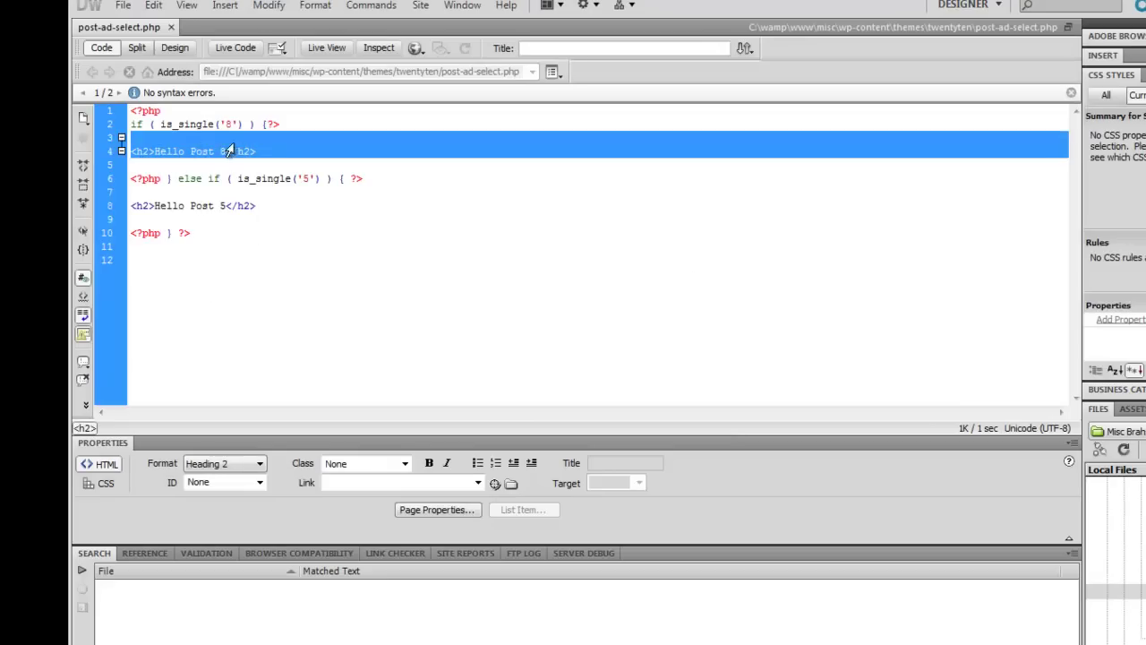
{"action": "left_click", "coordinate": [260, 152]}
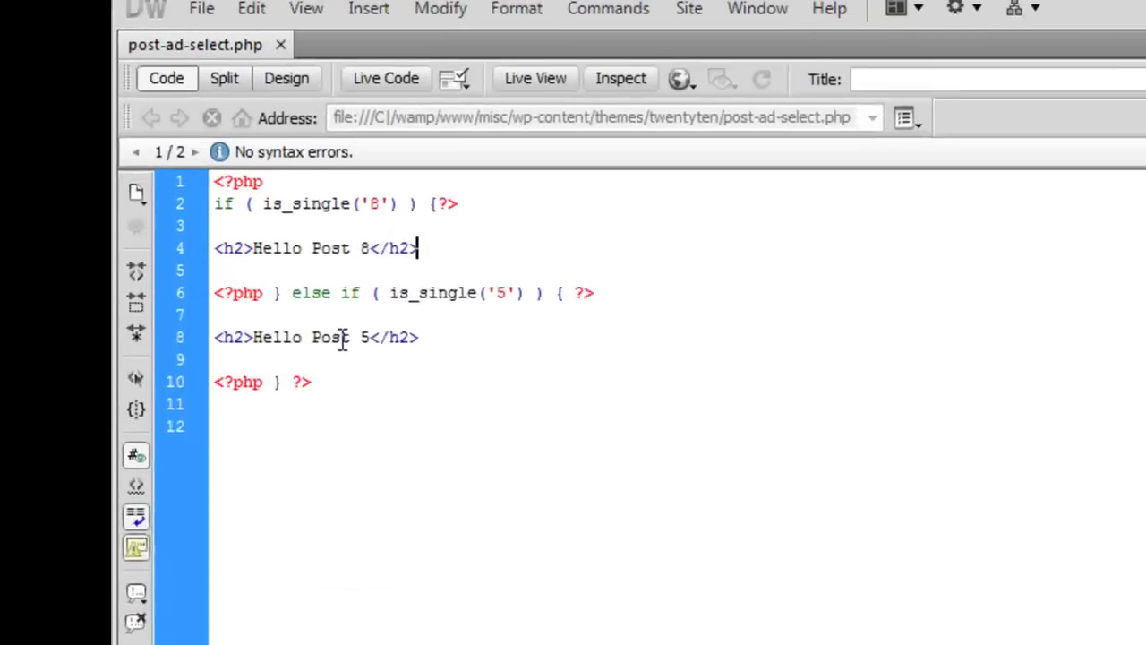
{"action": "left_click", "coordinate": [216, 244]}
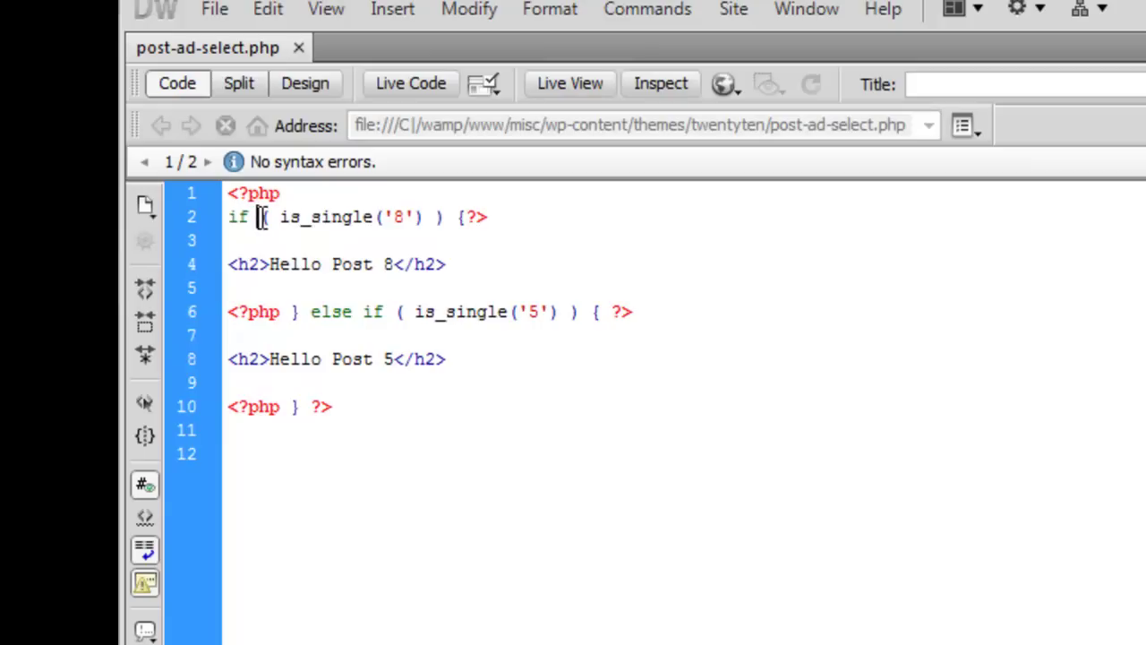
{"action": "key", "text": "alt+Tab"}
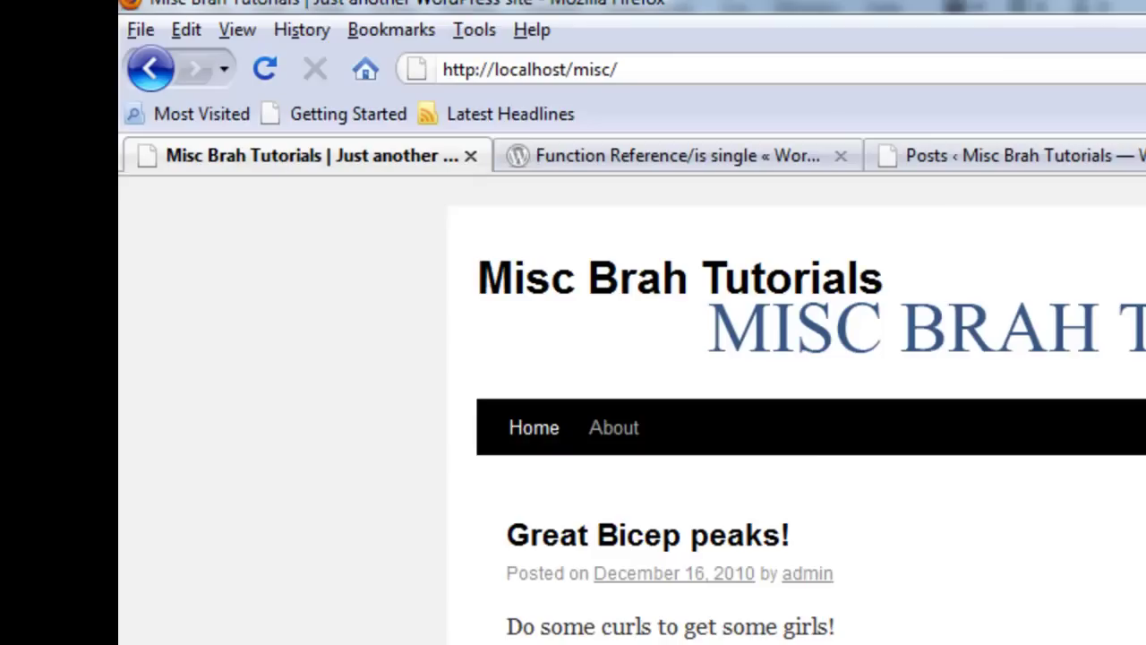
{"action": "scroll", "coordinate": [295, 177], "scroll_direction": "down", "scroll_amount": 3}
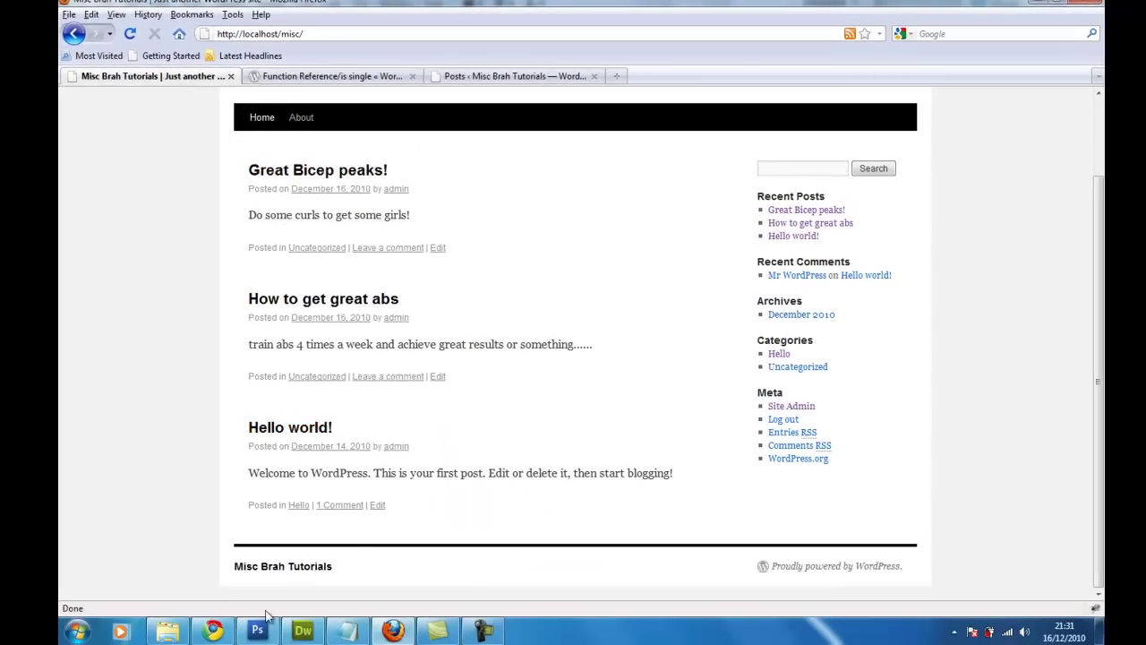
{"action": "left_click", "coordinate": [302, 631]}
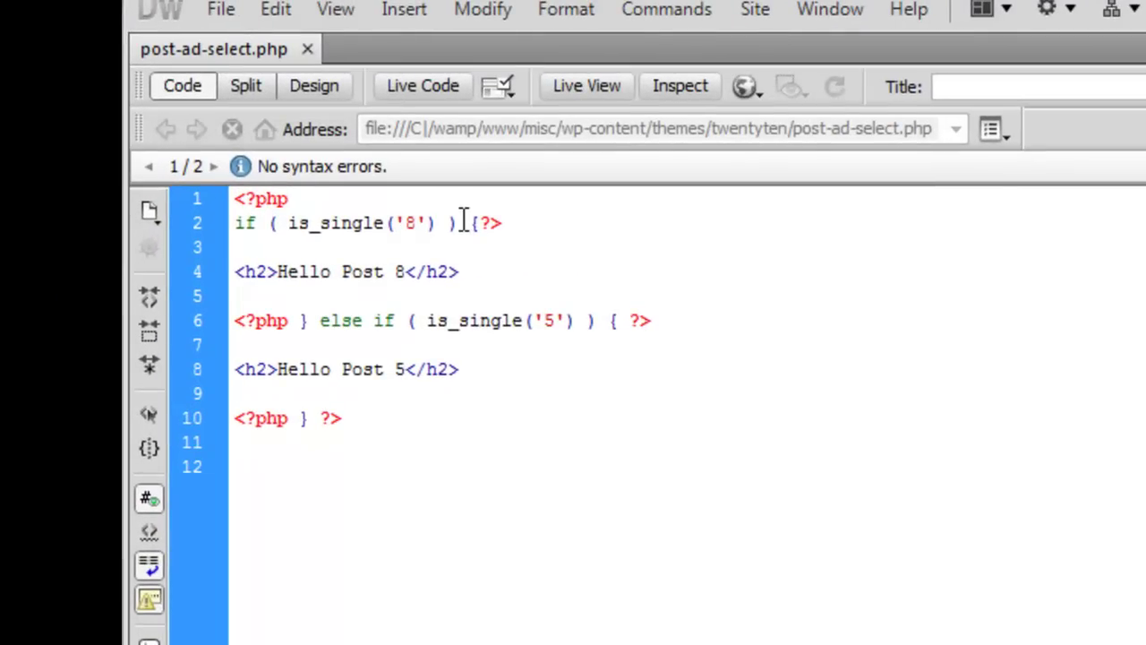
Make the first condition is_single('8') || is_single('1') and change its heading to Hello Post.
{"action": "left_click", "coordinate": [439, 222]}
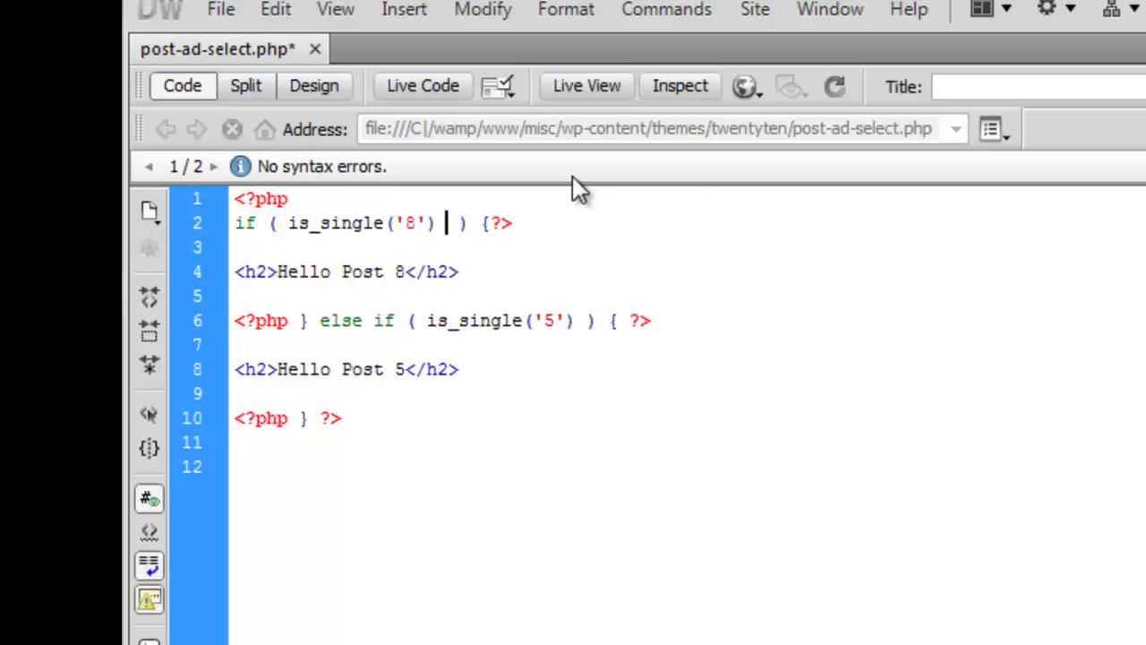
{"action": "type", "text": "||"}
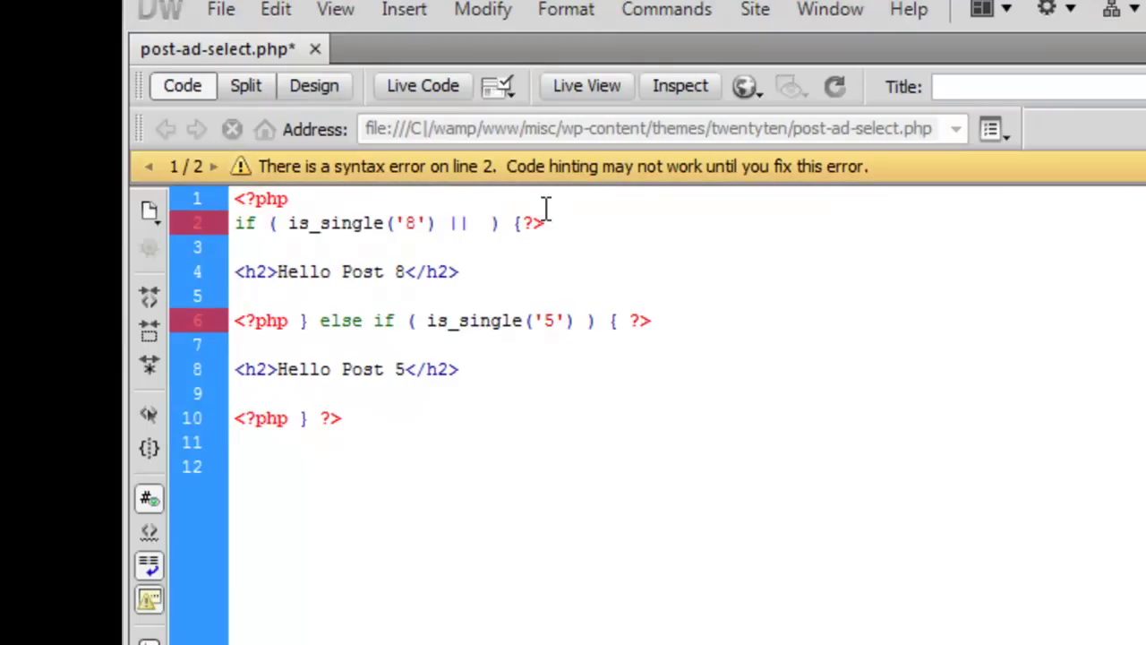
{"action": "left_click_drag", "start_coordinate": [437, 224], "coordinate": [287, 227]}
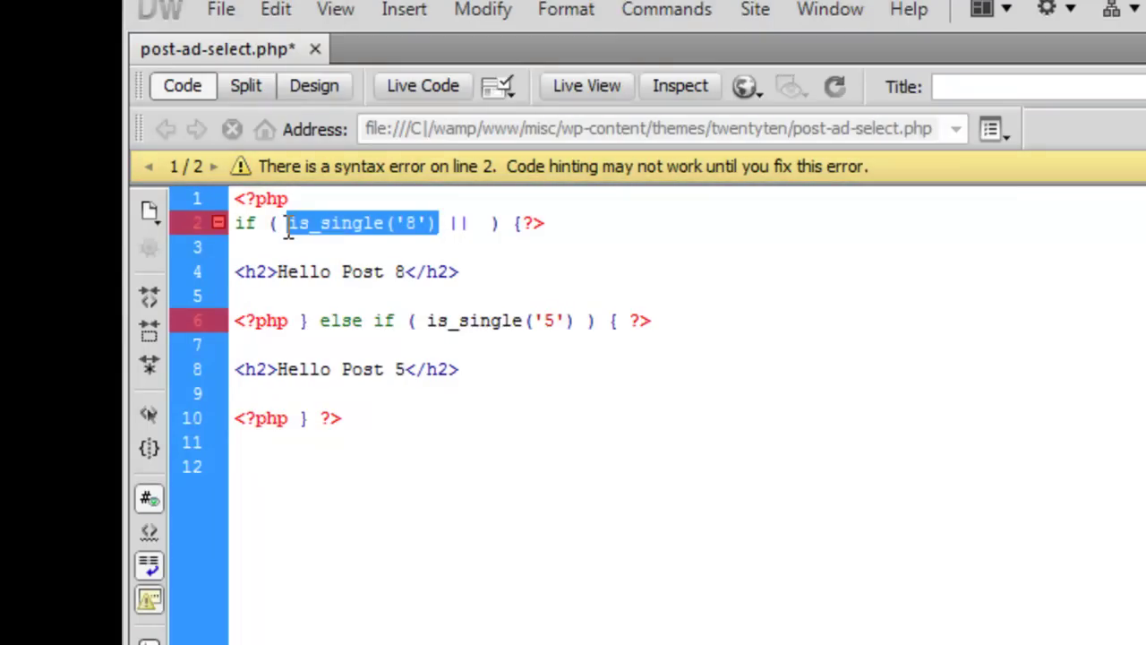
{"action": "key", "text": "ctrl+c"}
{"action": "left_click", "coordinate": [480, 224]}
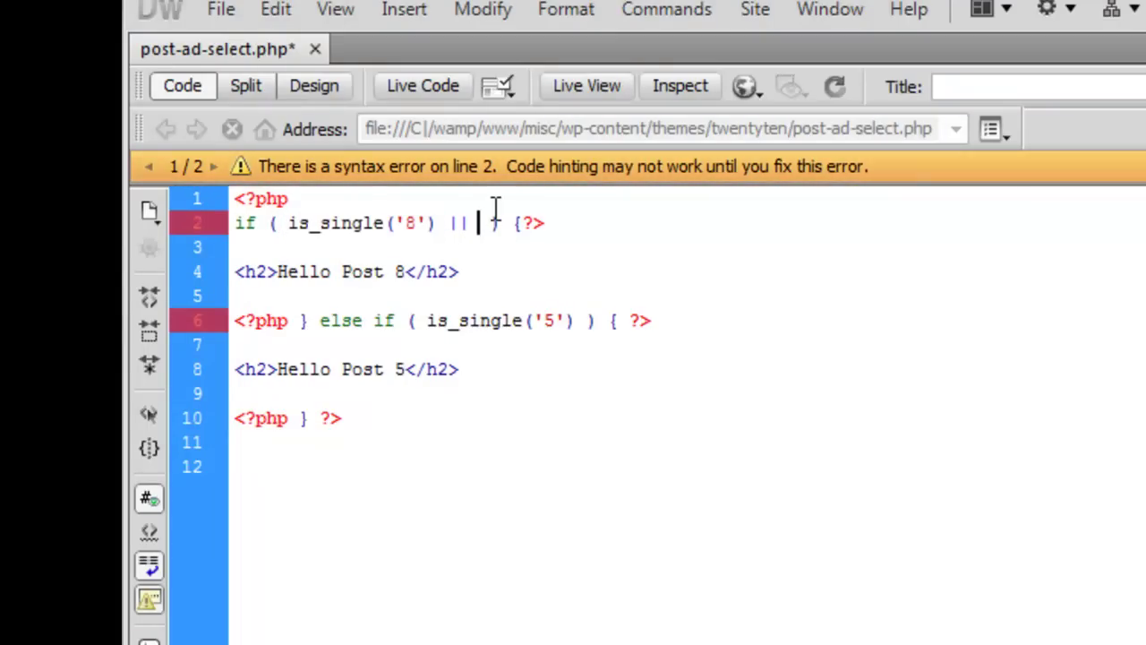
{"action": "key", "text": "ctrl+v"}
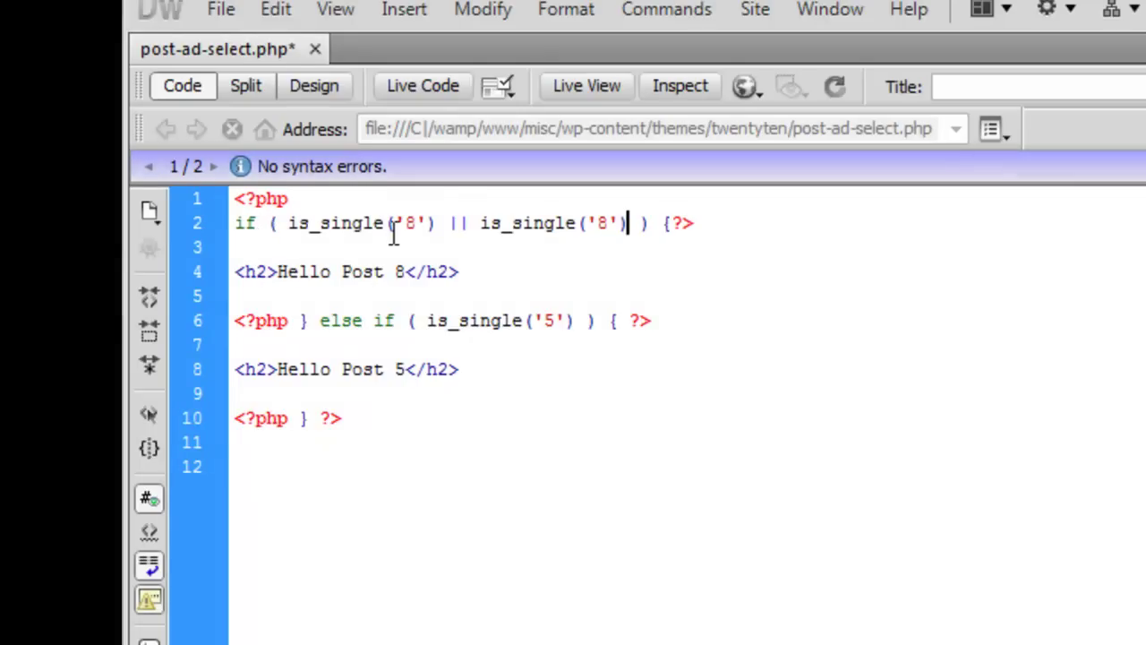
{"action": "double_click", "coordinate": [602, 222]}
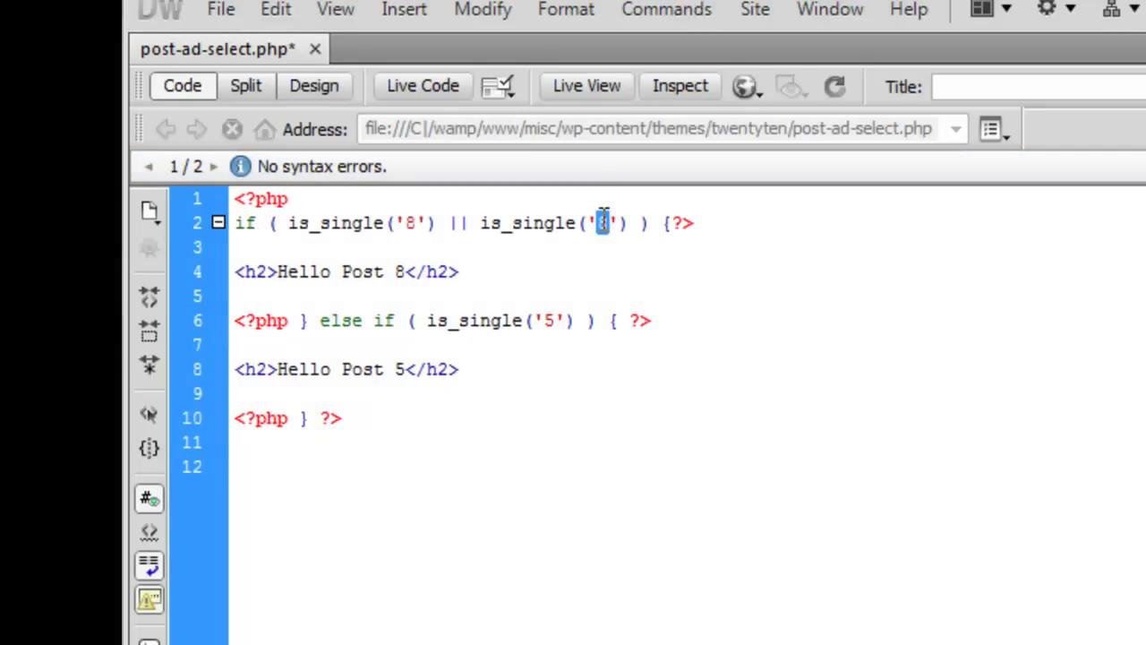
{"action": "type", "text": "1"}
{"action": "double_click", "coordinate": [400, 270]}
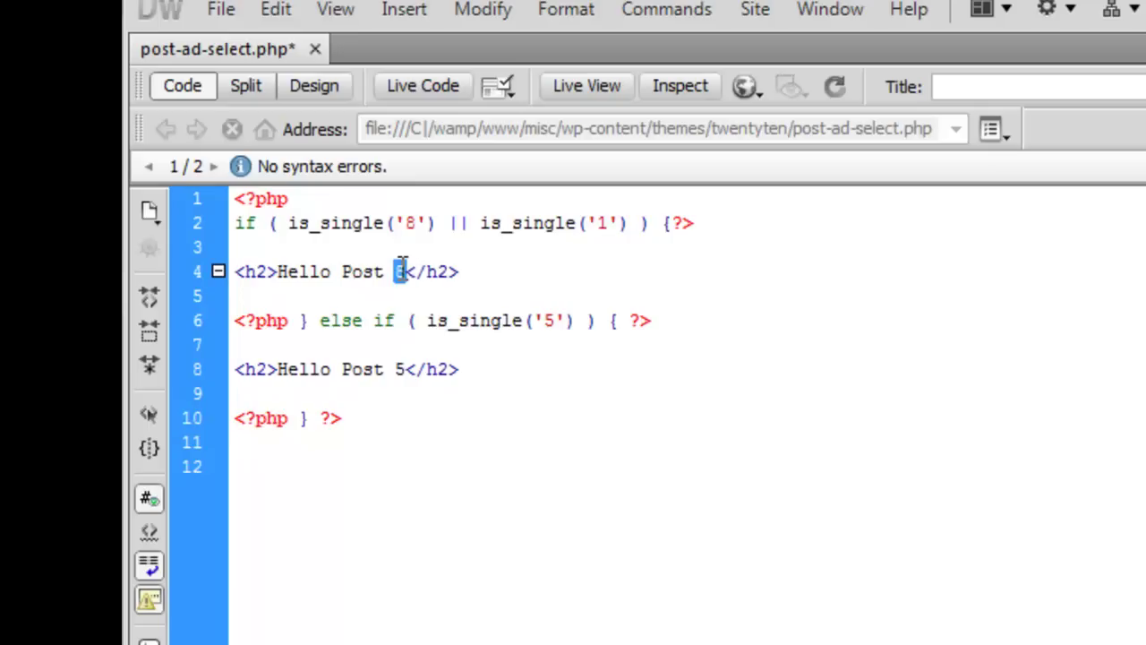
{"action": "key", "text": "BackSpace"}
{"action": "key", "text": "BackSpace"}
Save the template and reload the localhost/misc home page.
{"action": "left_click", "coordinate": [234, 11]}
{"action": "left_click", "coordinate": [305, 332]}
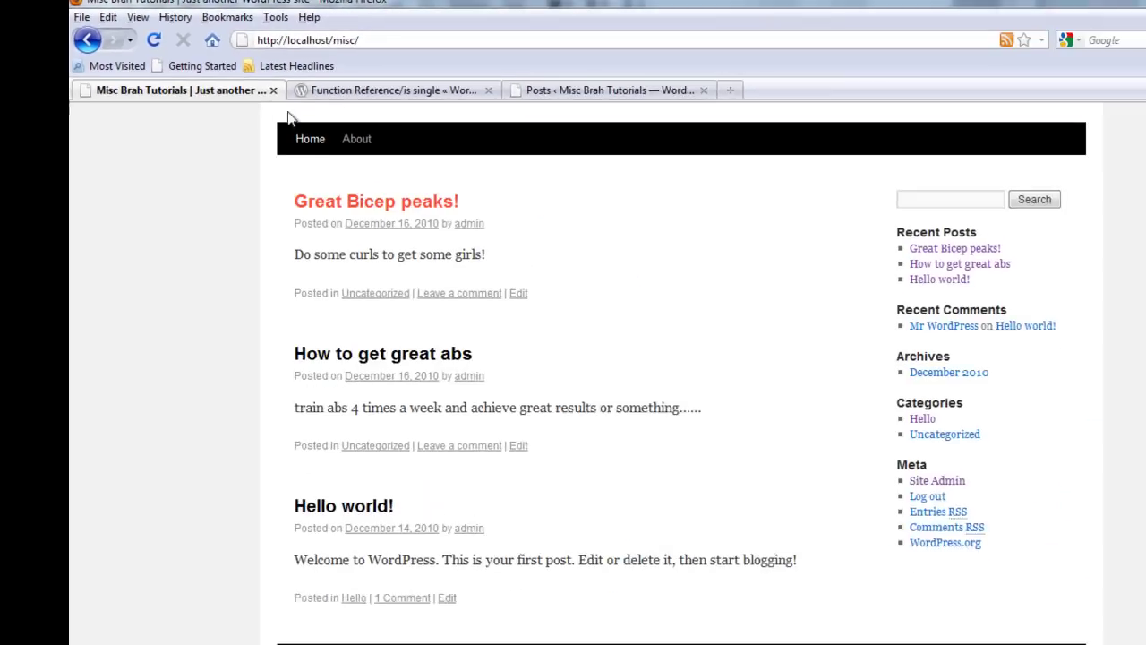
{"action": "left_click", "coordinate": [146, 41]}
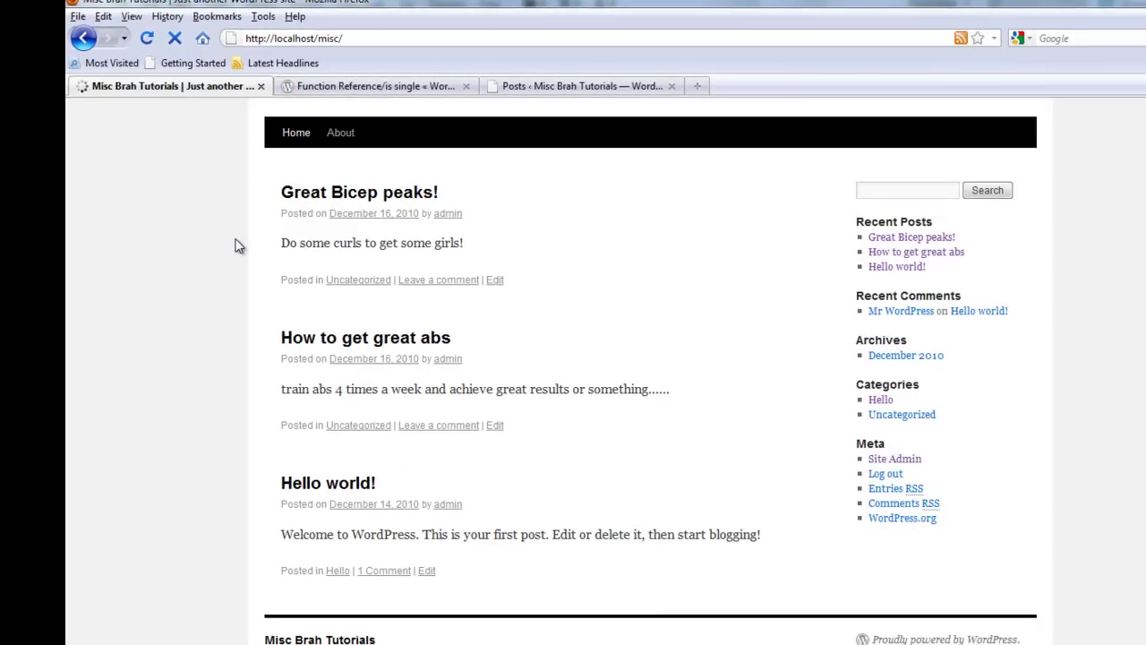
Verify Hello Post on Hello world! and Hello Post 5 on How to get great abs.
{"action": "left_click", "coordinate": [324, 488]}
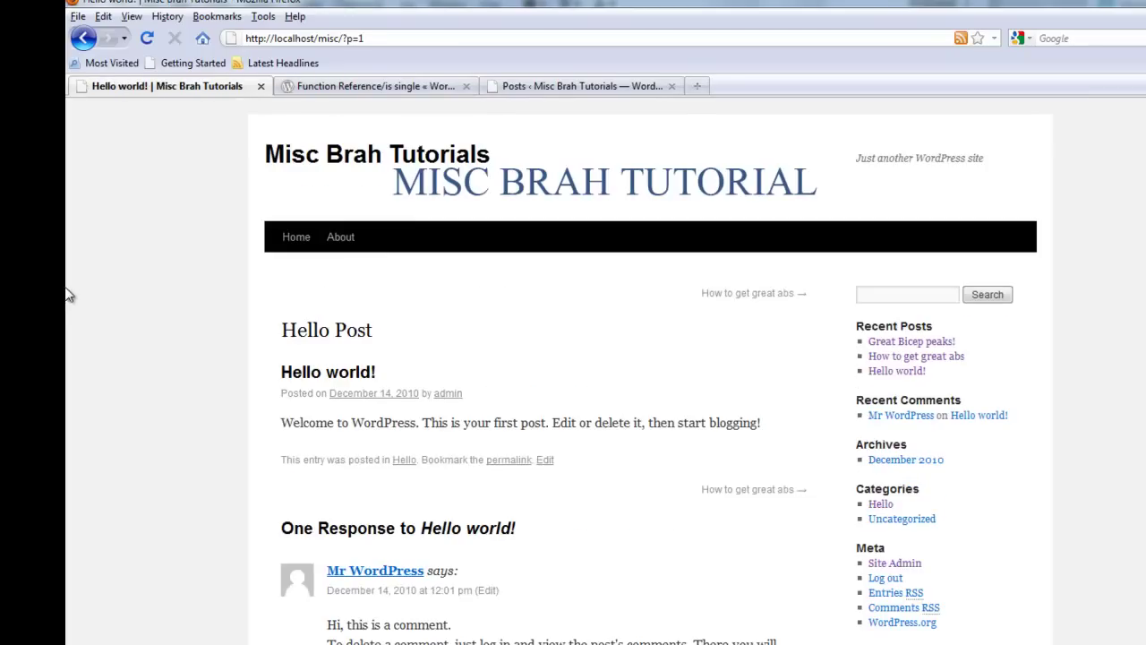
{"action": "left_click_drag", "start_coordinate": [266, 319], "coordinate": [380, 338]}
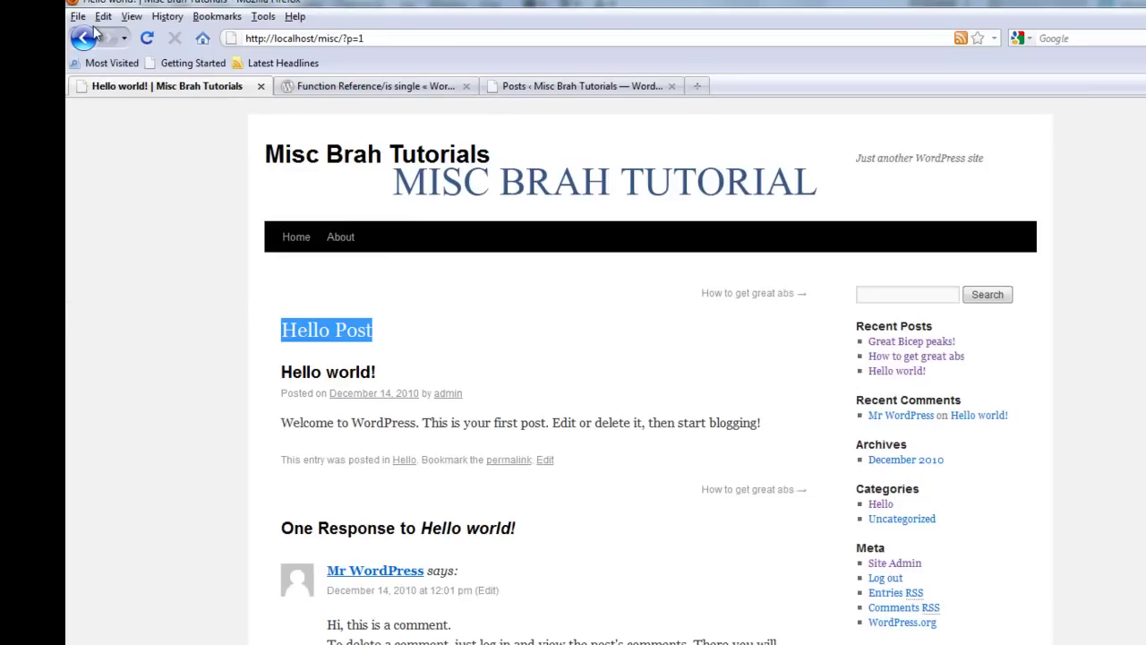
{"action": "left_click", "coordinate": [83, 37]}
{"action": "left_click", "coordinate": [358, 335]}
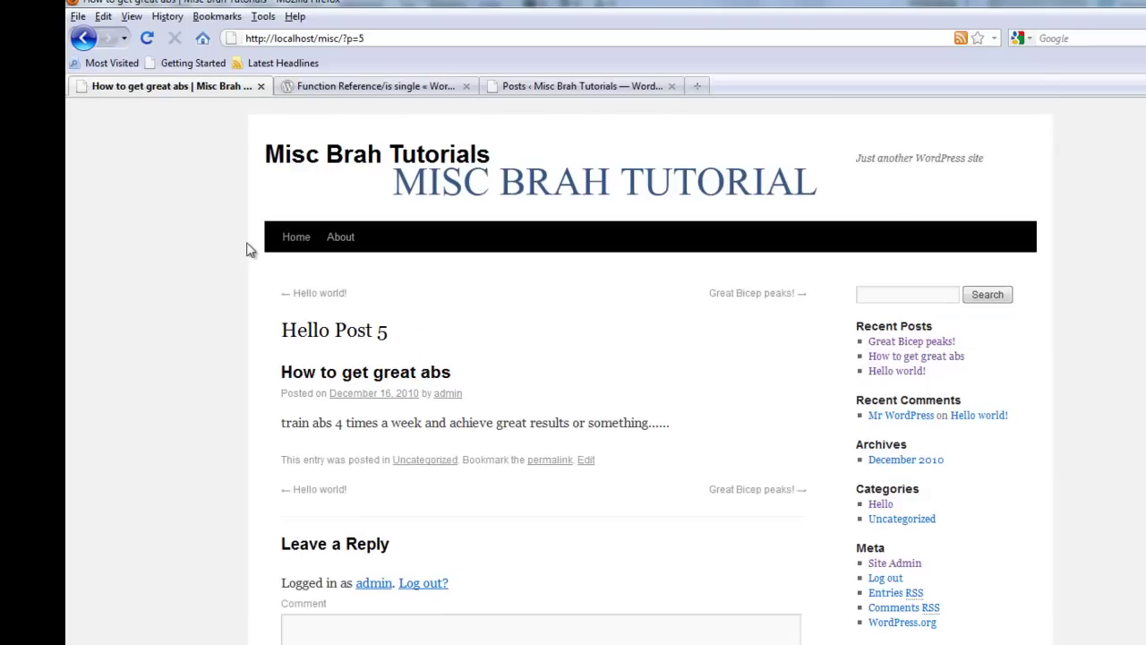
{"action": "left_click_drag", "start_coordinate": [282, 330], "coordinate": [390, 335]}
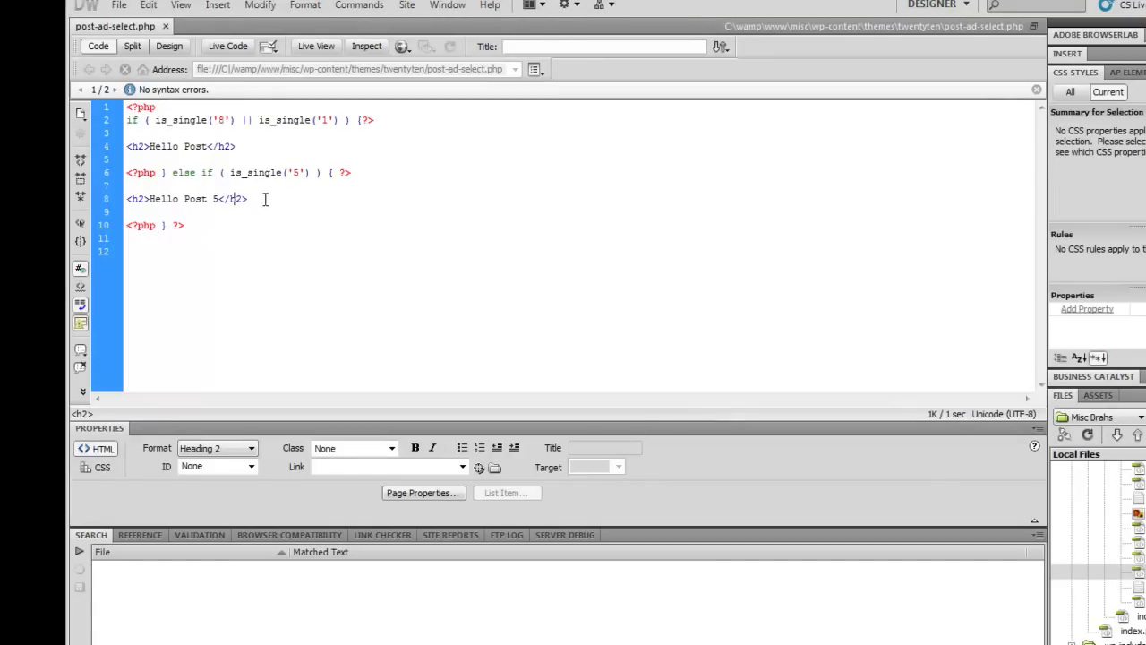
Highlight the post 5 else-if block, then bring up the is_single Codex reference in Firefox.
{"action": "left_click_drag", "start_coordinate": [285, 195], "coordinate": [136, 173]}
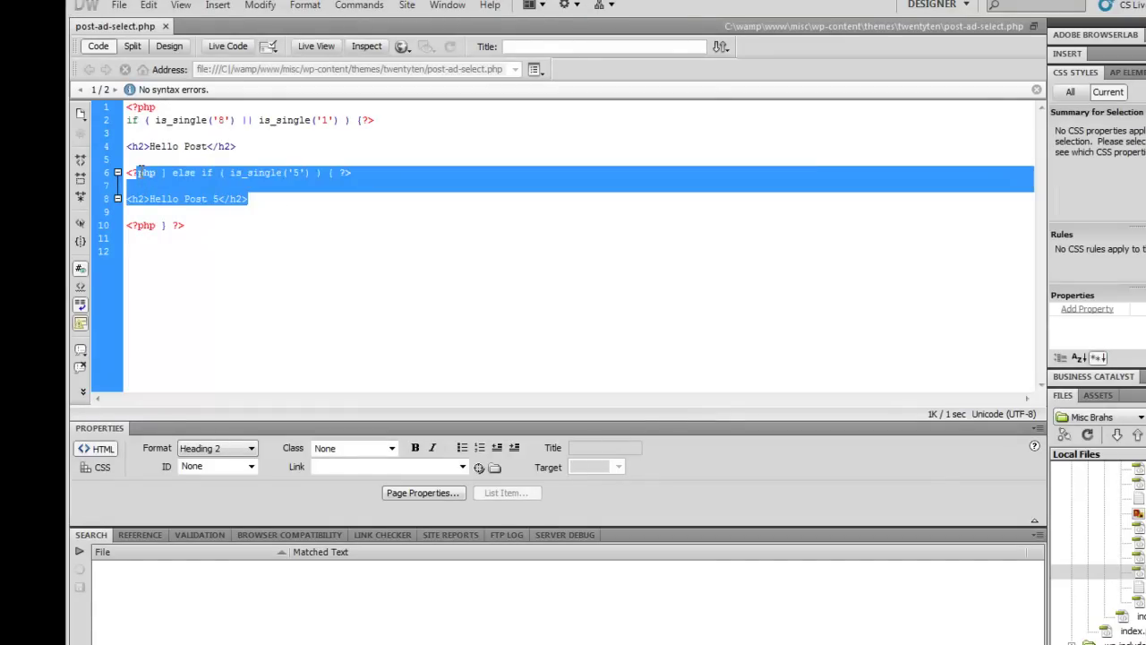
{"action": "left_click", "coordinate": [243, 235]}
{"action": "key", "text": "alt+Tab"}
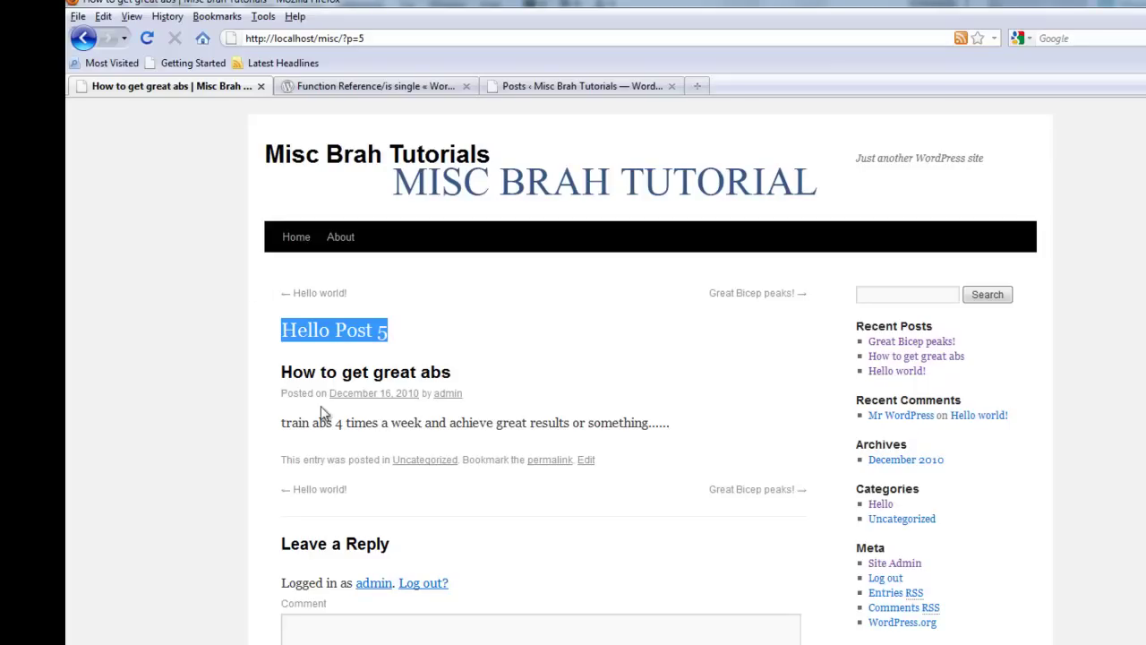
{"action": "left_click", "coordinate": [292, 86]}
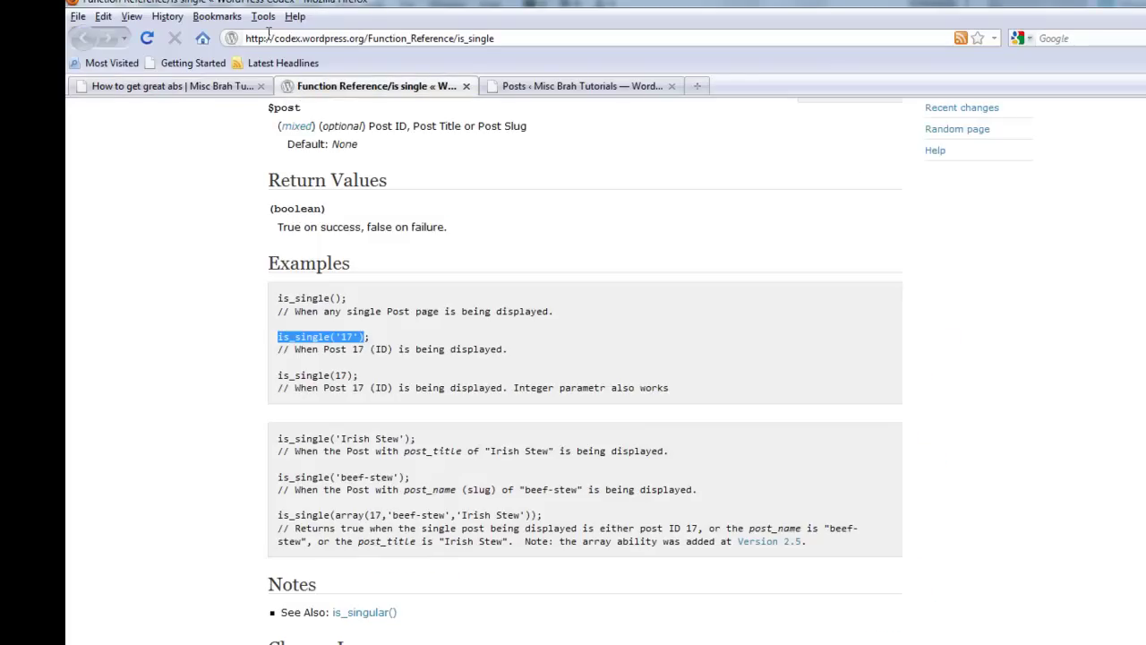
{"action": "left_click_drag", "start_coordinate": [266, 38], "coordinate": [320, 38]}
{"action": "left_click", "coordinate": [189, 241]}
{"action": "scroll", "coordinate": [238, 228], "scroll_direction": "down", "scroll_amount": 5}
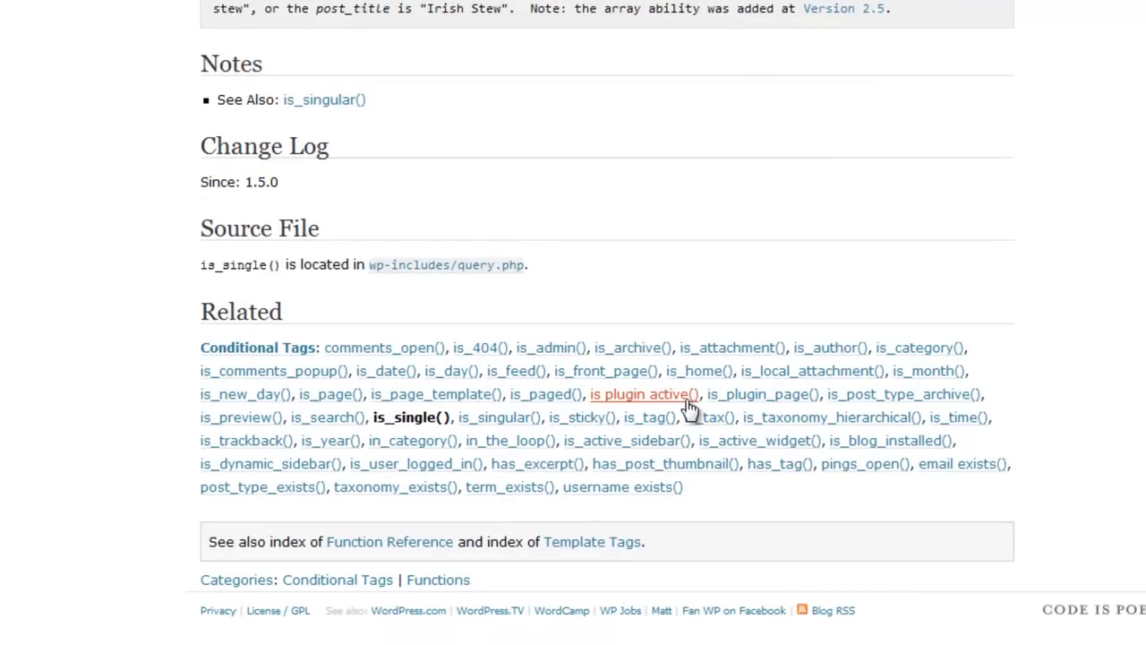
Open the is_category reference and scroll to its is_category('9') example.
{"action": "left_click", "coordinate": [909, 350]}
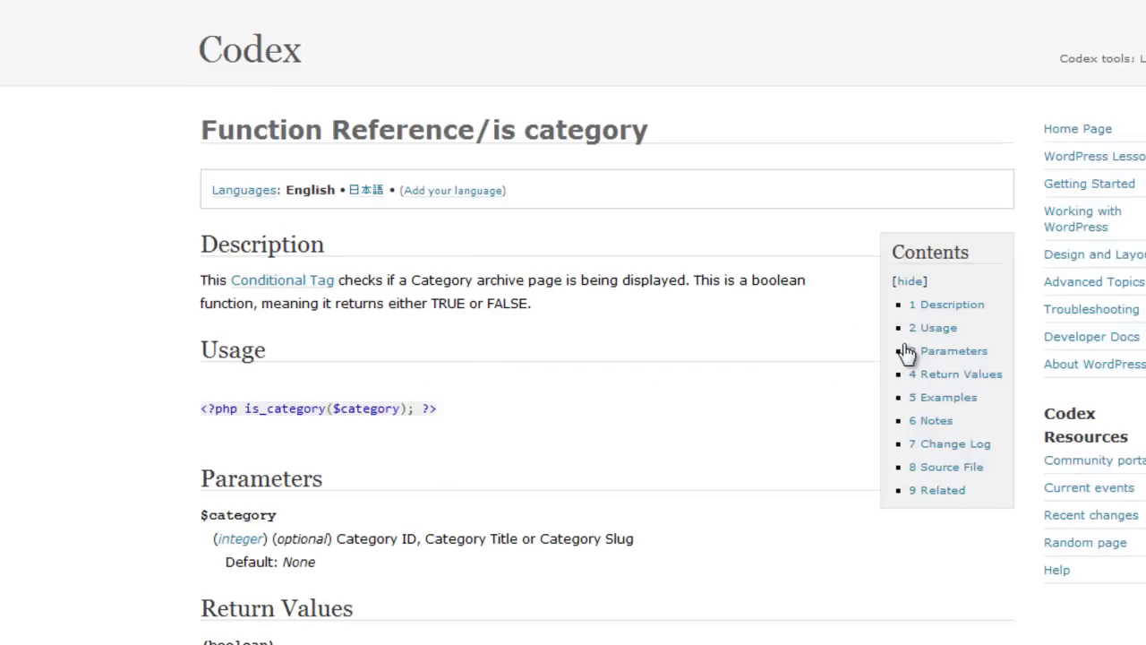
{"action": "scroll", "coordinate": [414, 256], "scroll_direction": "down", "scroll_amount": 1}
{"action": "scroll", "coordinate": [409, 259], "scroll_direction": "down", "scroll_amount": 1}
{"action": "scroll", "coordinate": [368, 498], "scroll_direction": "down", "scroll_amount": 2}
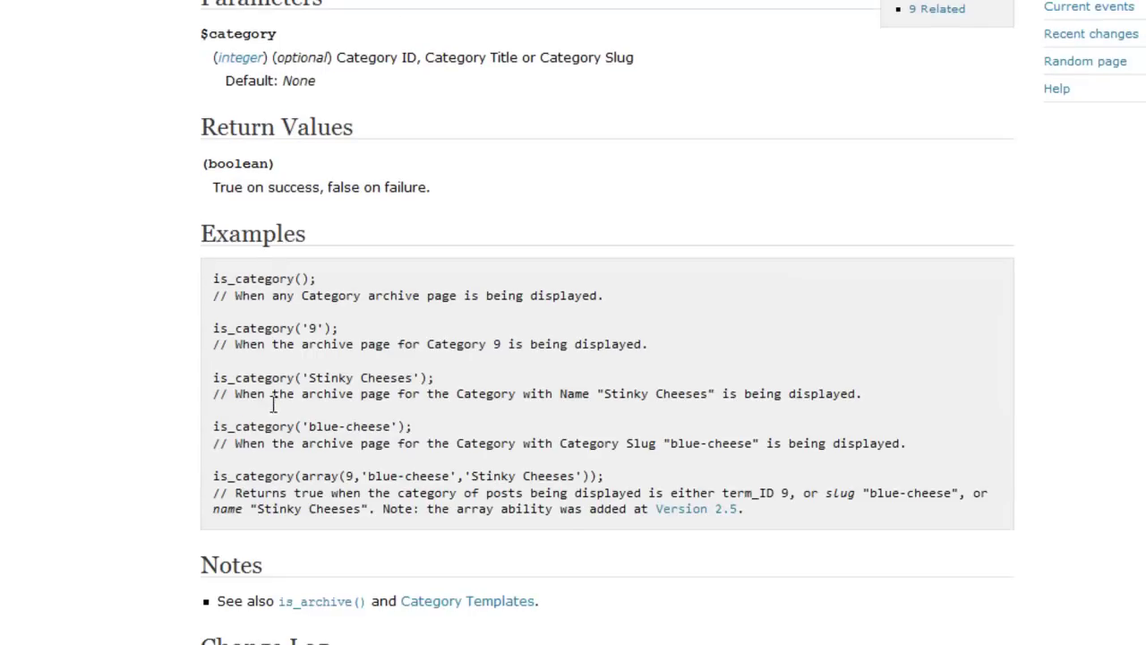
{"action": "left_click_drag", "start_coordinate": [340, 328], "coordinate": [209, 329]}
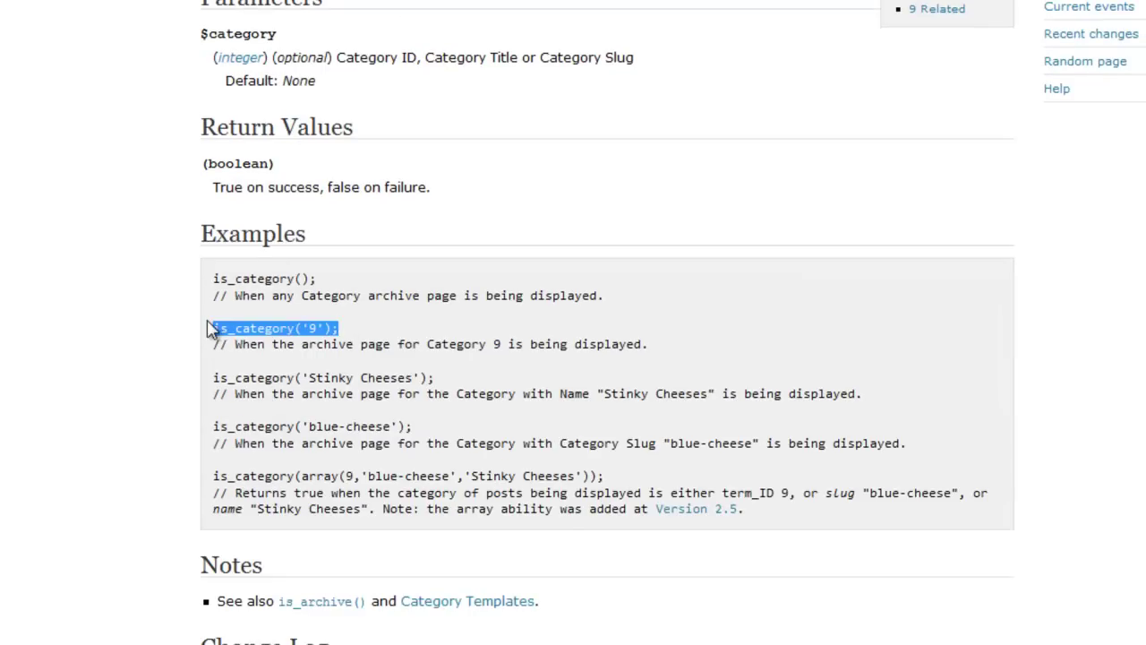
{"action": "left_click", "coordinate": [318, 329]}
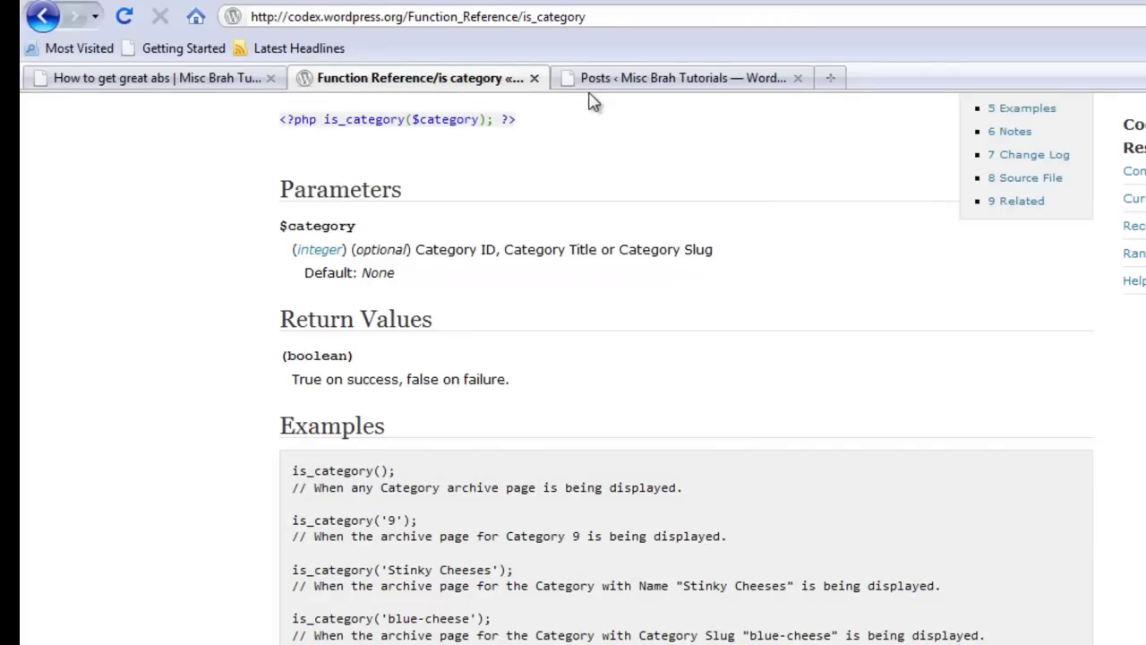
Return to the How to get great abs tab and scroll to its Hello Post 5 heading.
{"action": "left_click", "coordinate": [598, 89]}
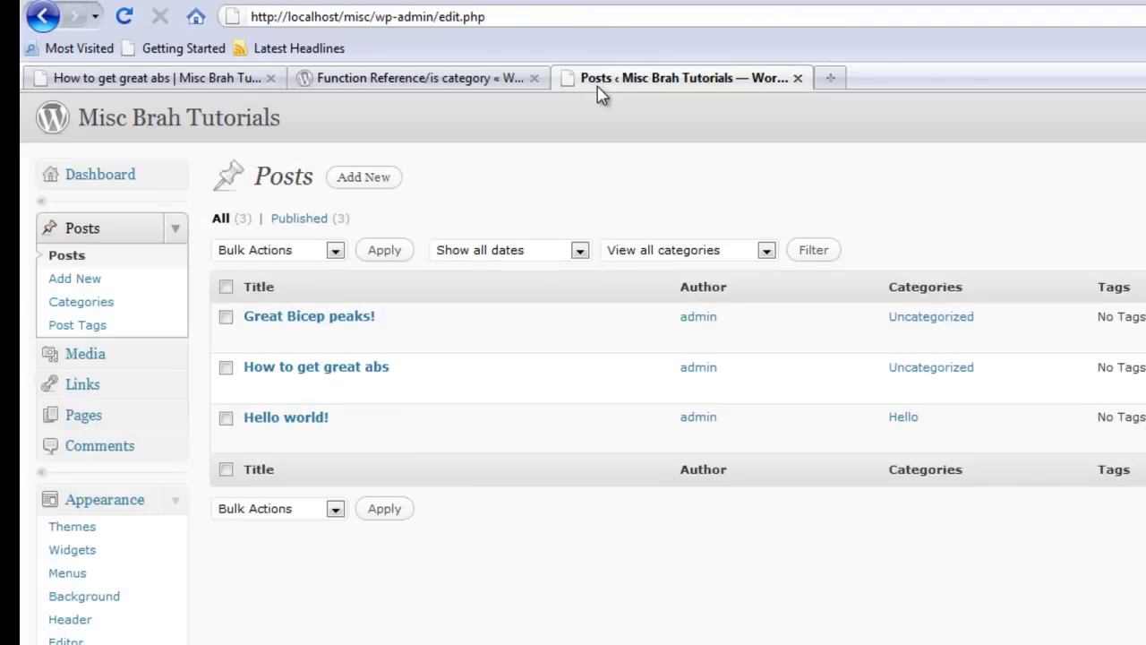
{"action": "left_click", "coordinate": [179, 80]}
{"action": "left_click", "coordinate": [289, 359]}
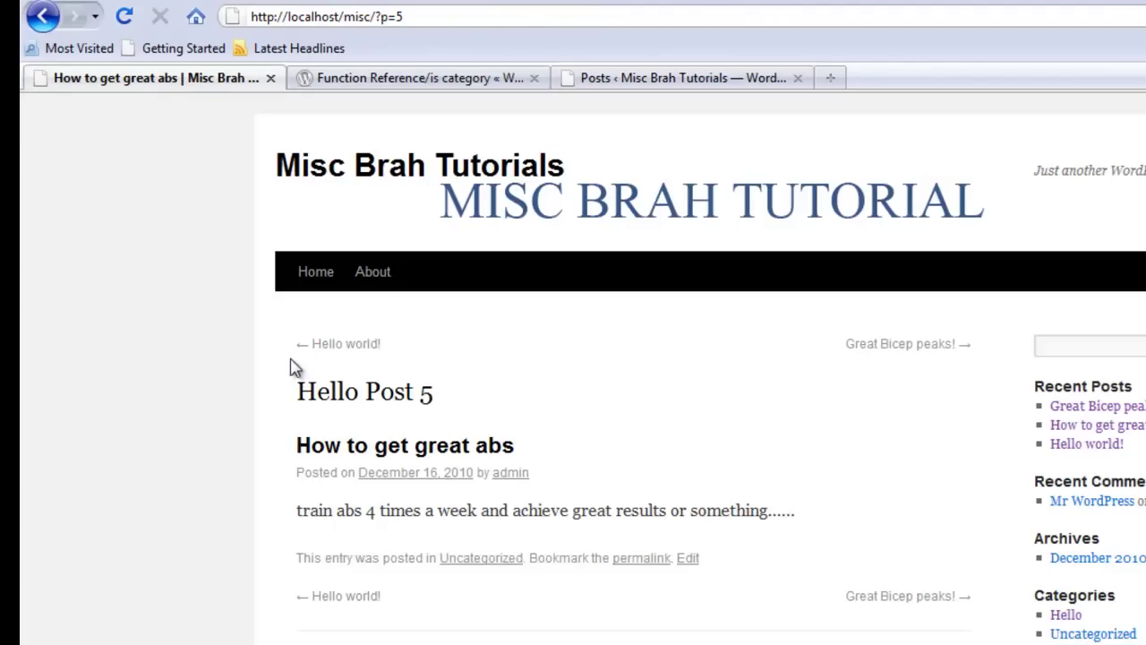
{"action": "scroll", "coordinate": [200, 327], "scroll_direction": "down", "scroll_amount": 5}
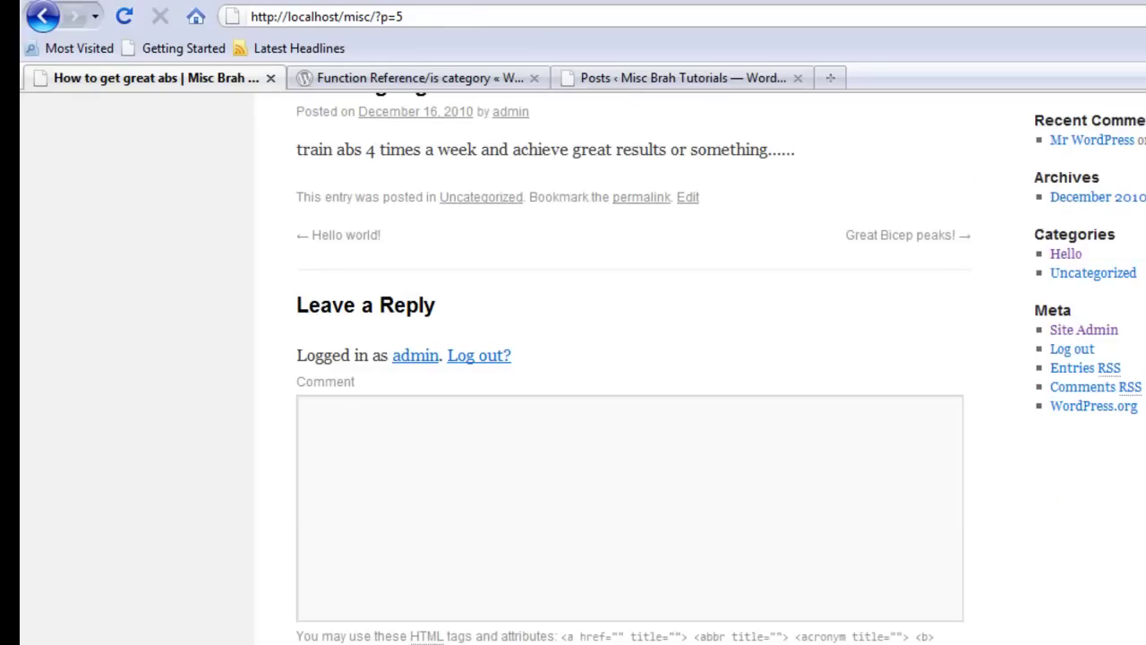